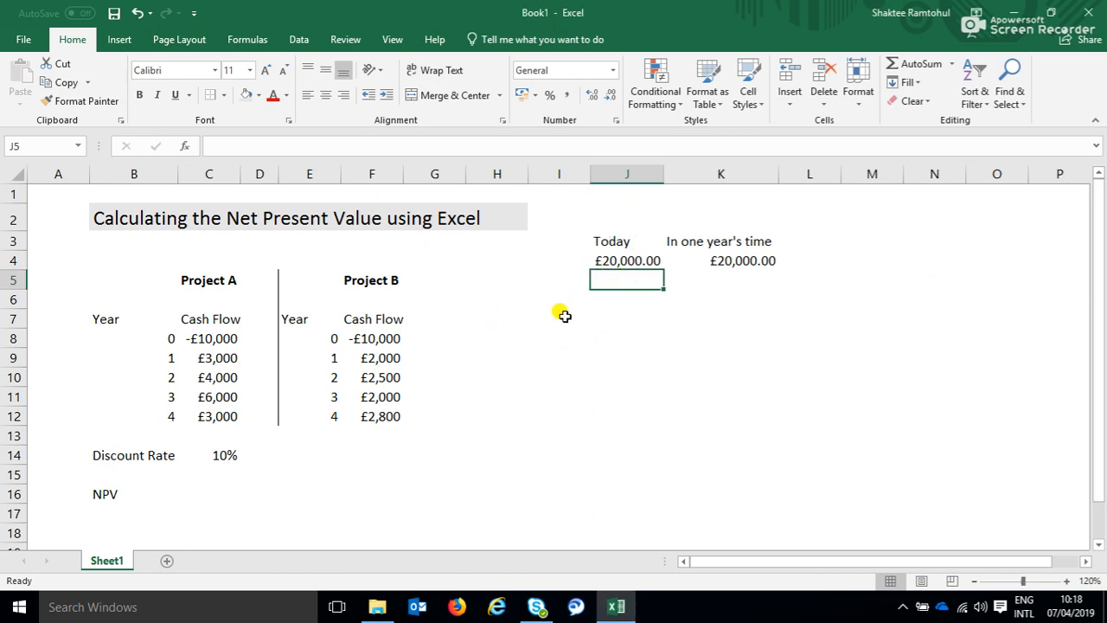
# - Examine the example comparing £20,000 today with £20,000 in one year's time in J3:K4
pyautogui.click(613, 245)
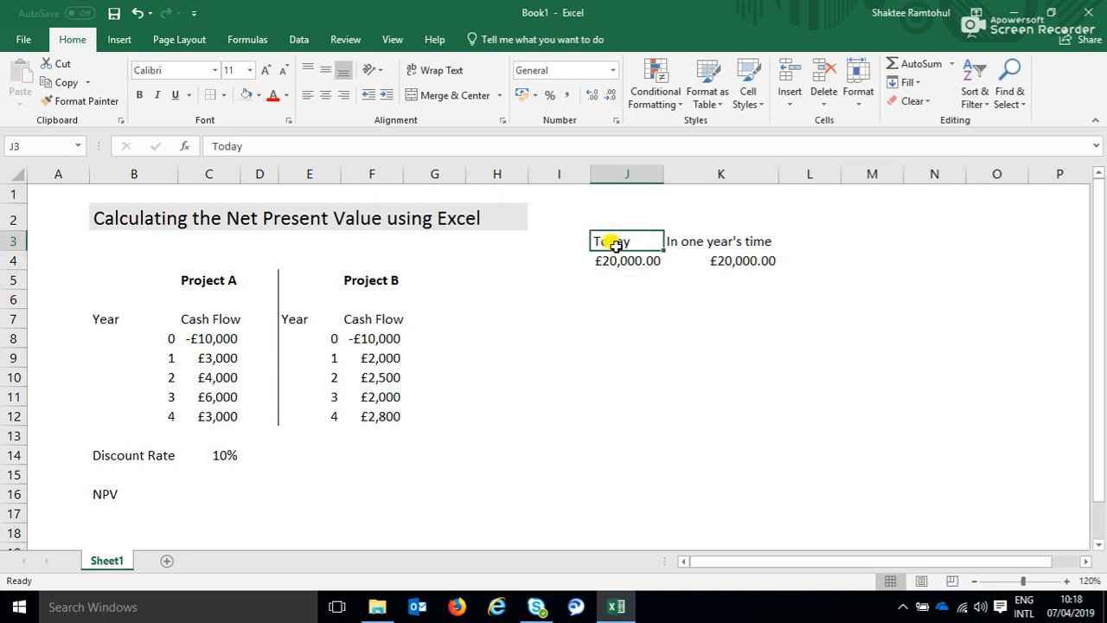
pyautogui.click(625, 261)
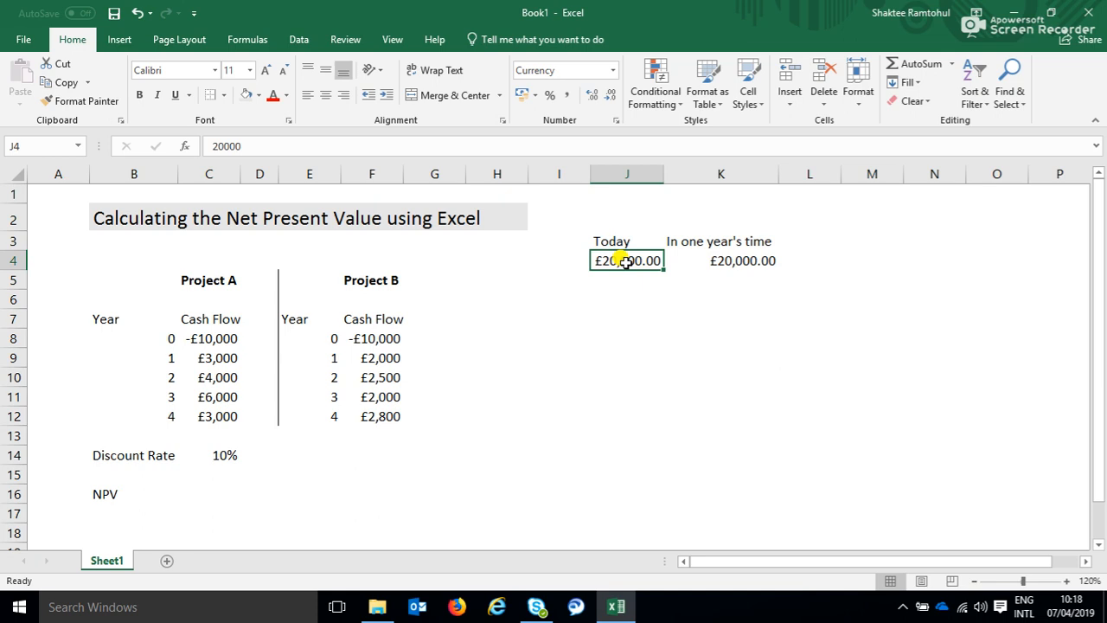
pyautogui.click(729, 262)
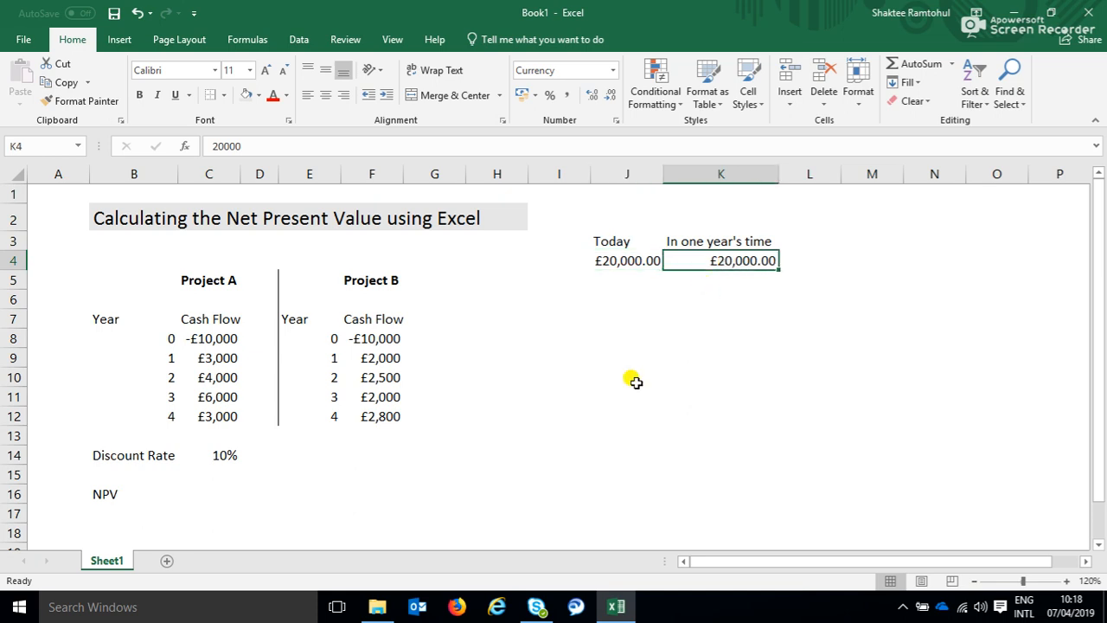
pyautogui.click(628, 295)
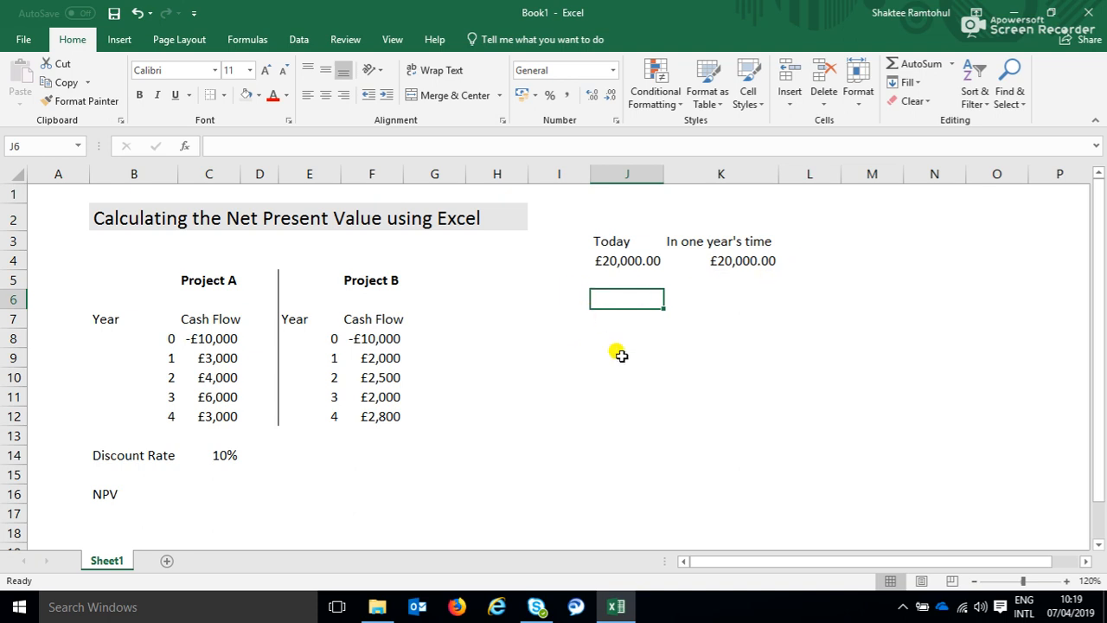
pyautogui.click(622, 260)
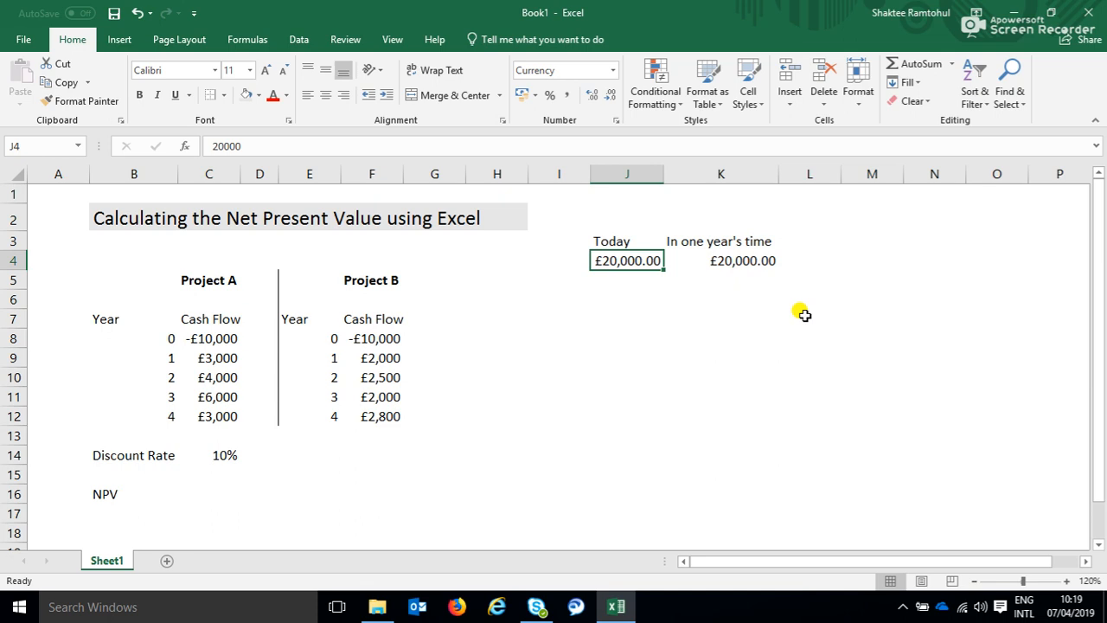
pyautogui.click(628, 279)
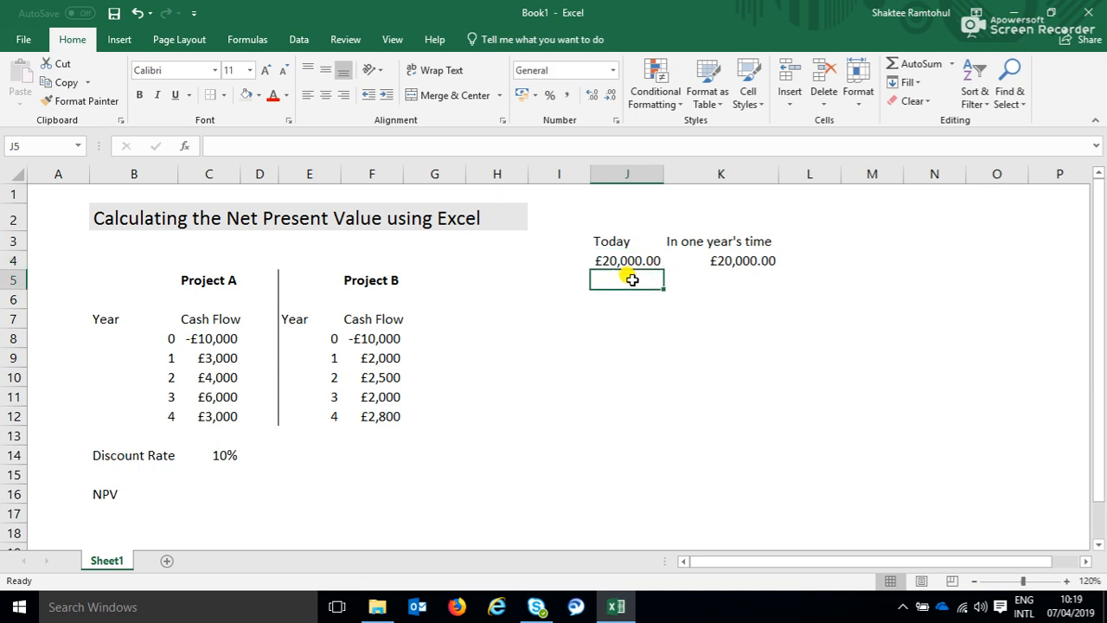
pyautogui.click(616, 299)
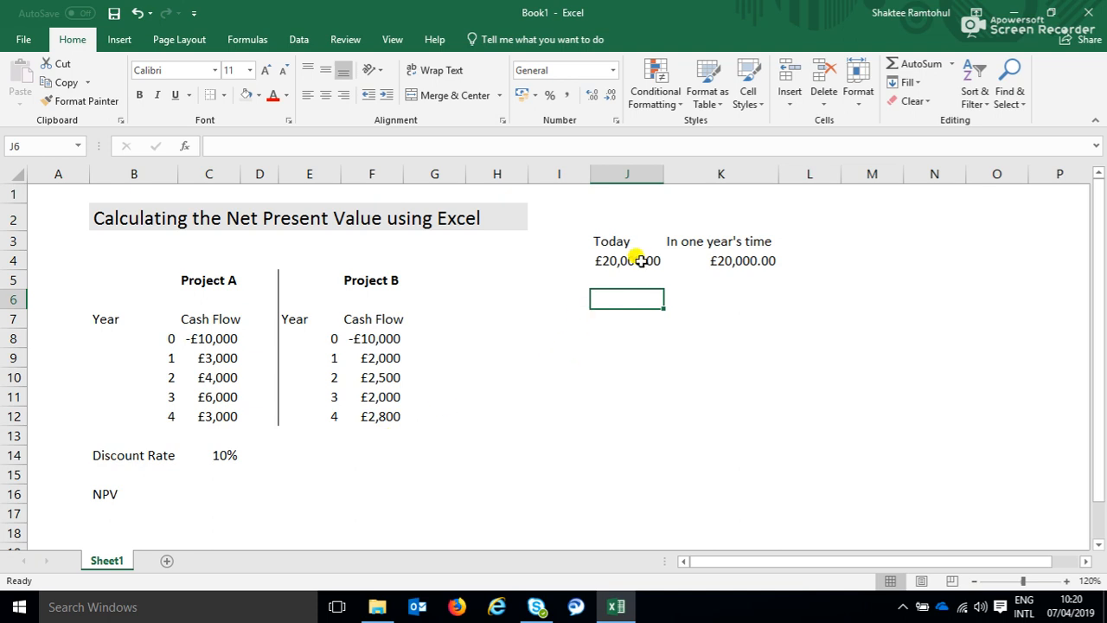
# - Delete the Today versus In one year's time example from cells J3:K4
pyautogui.click(605, 243)
pyautogui.hotkey('shift', 'Right')
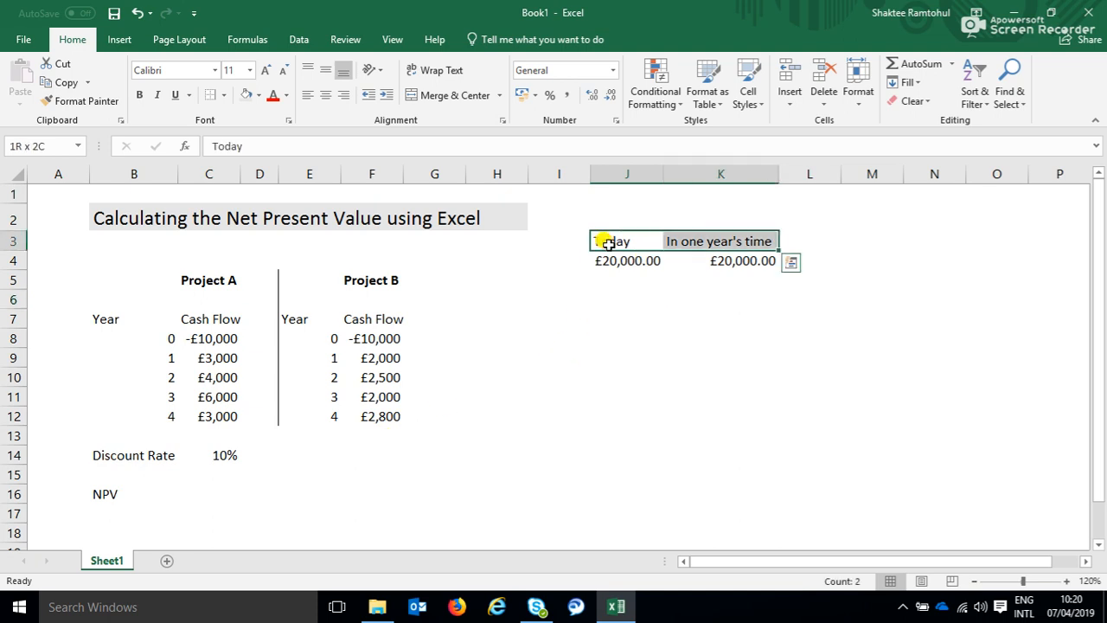
pyautogui.hotkey('shift', 'Down')
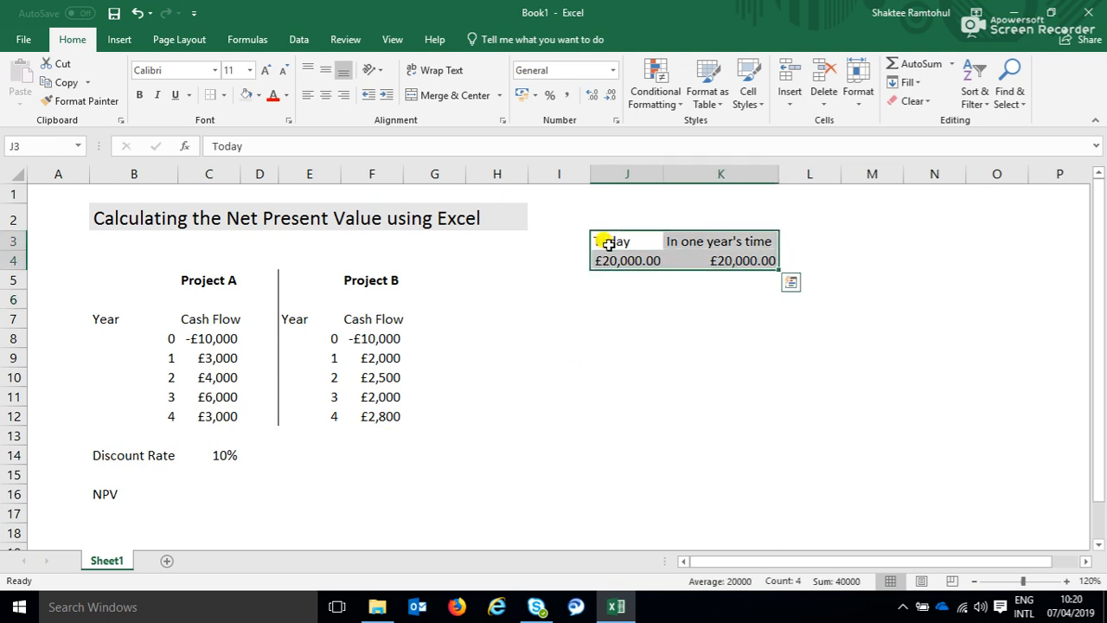
pyautogui.press('Delete')
pyautogui.click(497, 396)
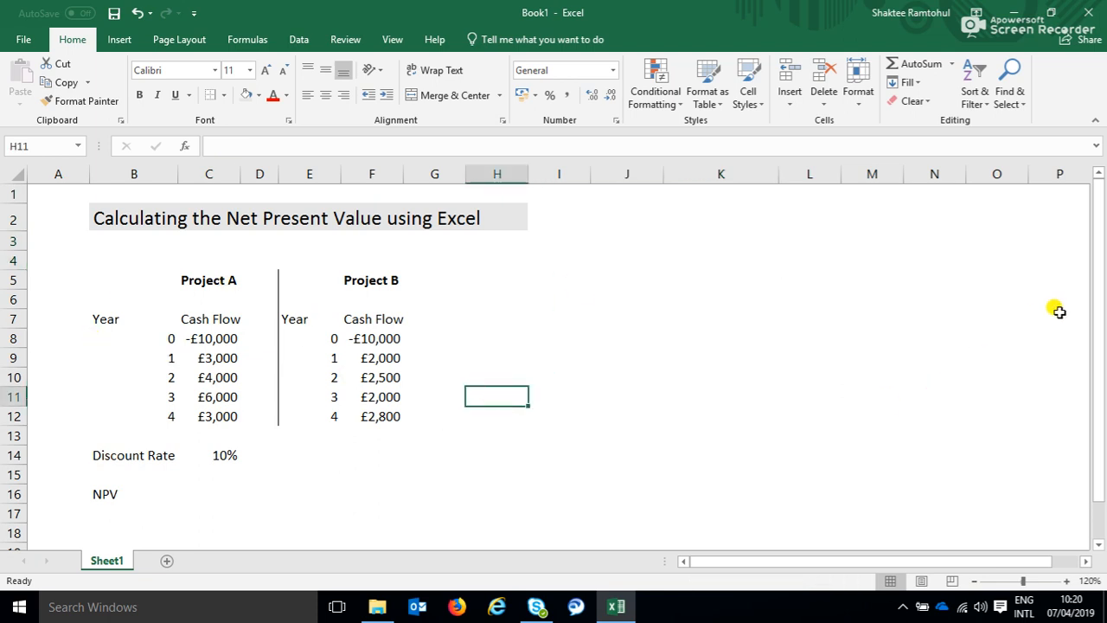
# - Compare the Project A and Project B tables, examining the year 0 outlay of each project
pyautogui.moveTo(1100, 307); pyautogui.dragTo(1104, 348)
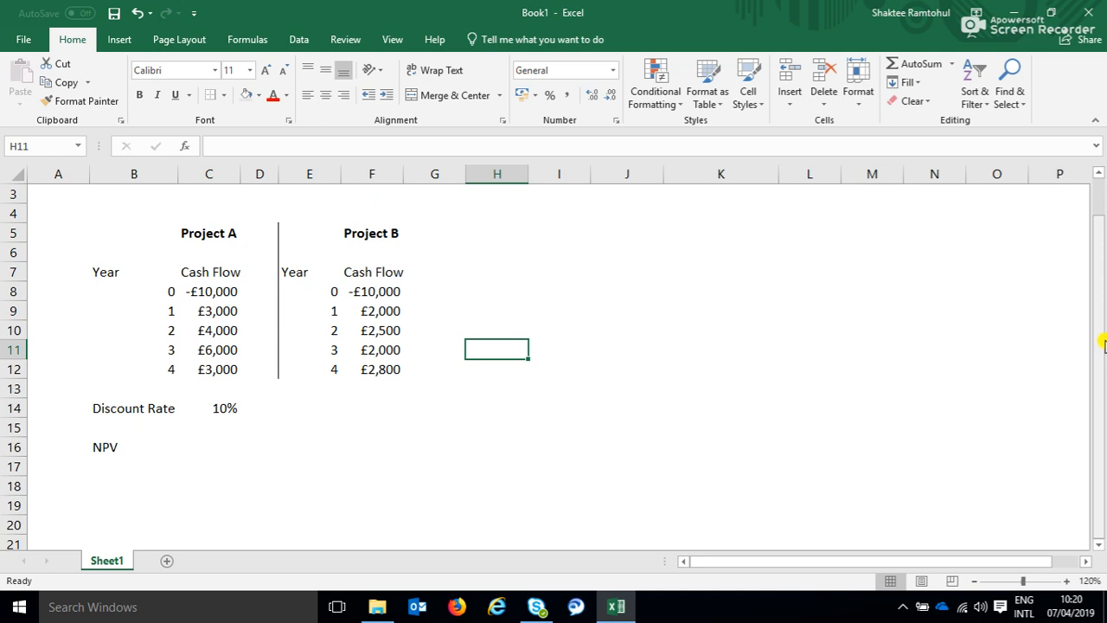
pyautogui.moveTo(1097, 286); pyautogui.dragTo(1099, 248)
pyautogui.click(208, 281)
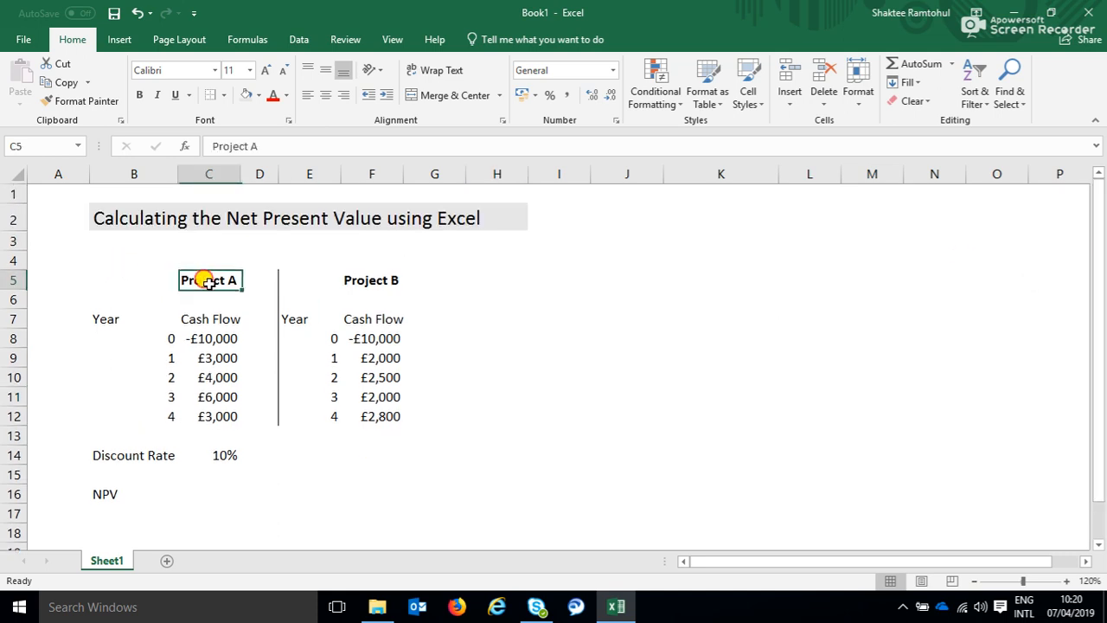
pyautogui.click(367, 280)
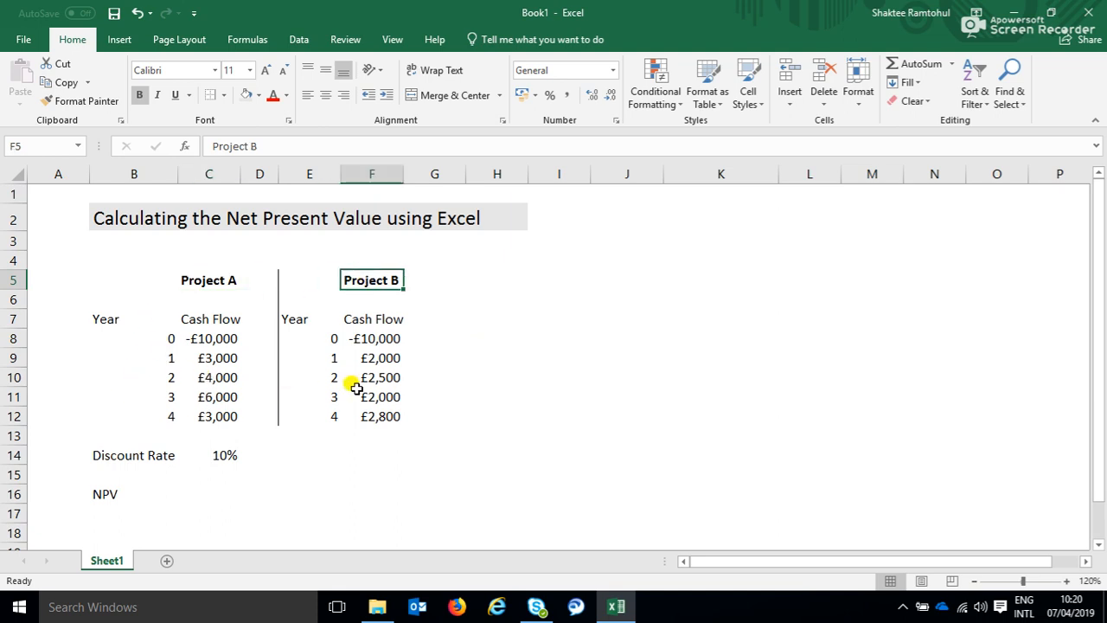
pyautogui.click(204, 335)
pyautogui.click(361, 340)
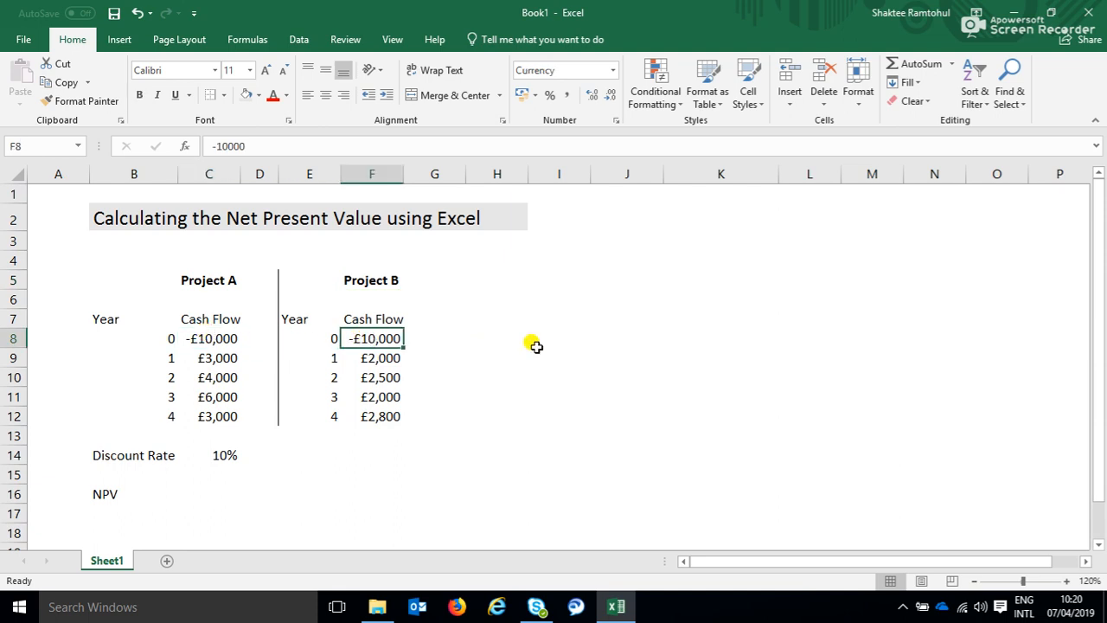
pyautogui.click(202, 338)
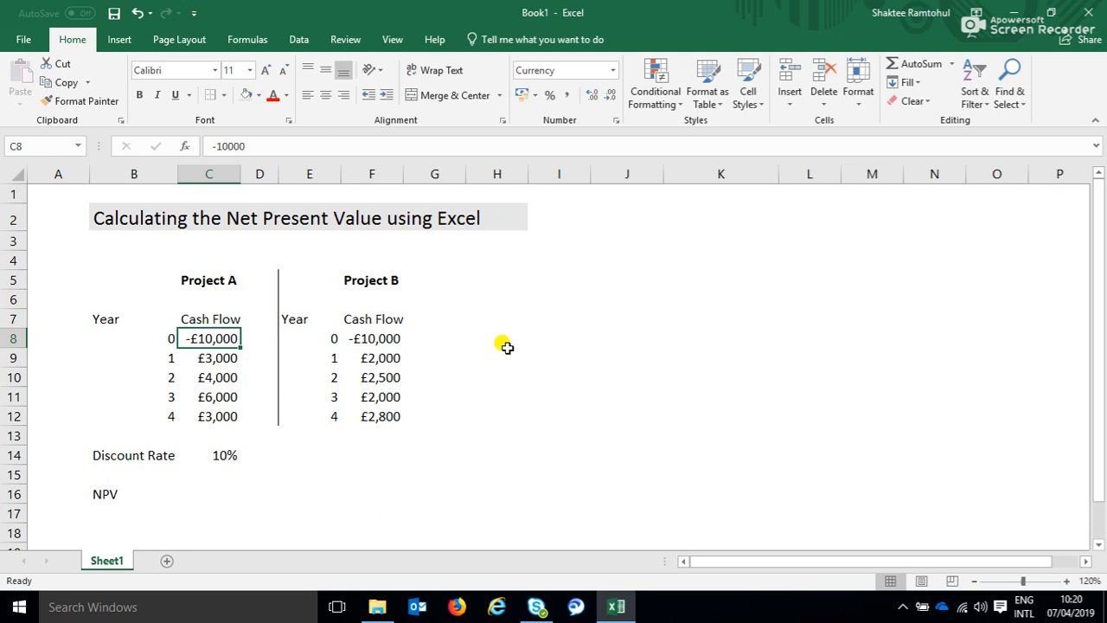
pyautogui.click(371, 339)
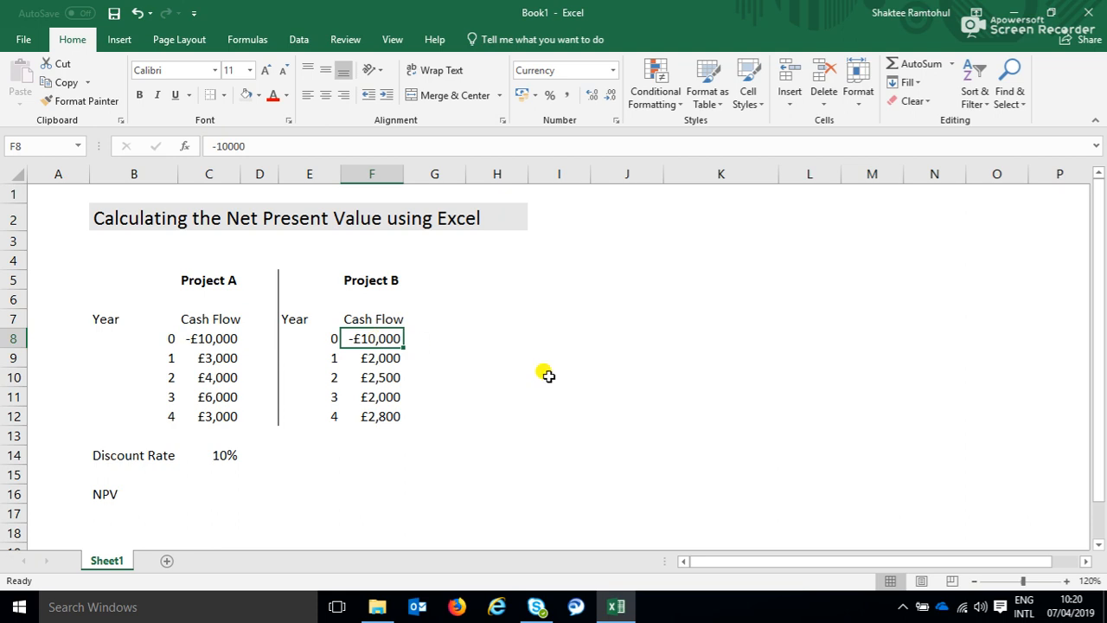
pyautogui.click(215, 339)
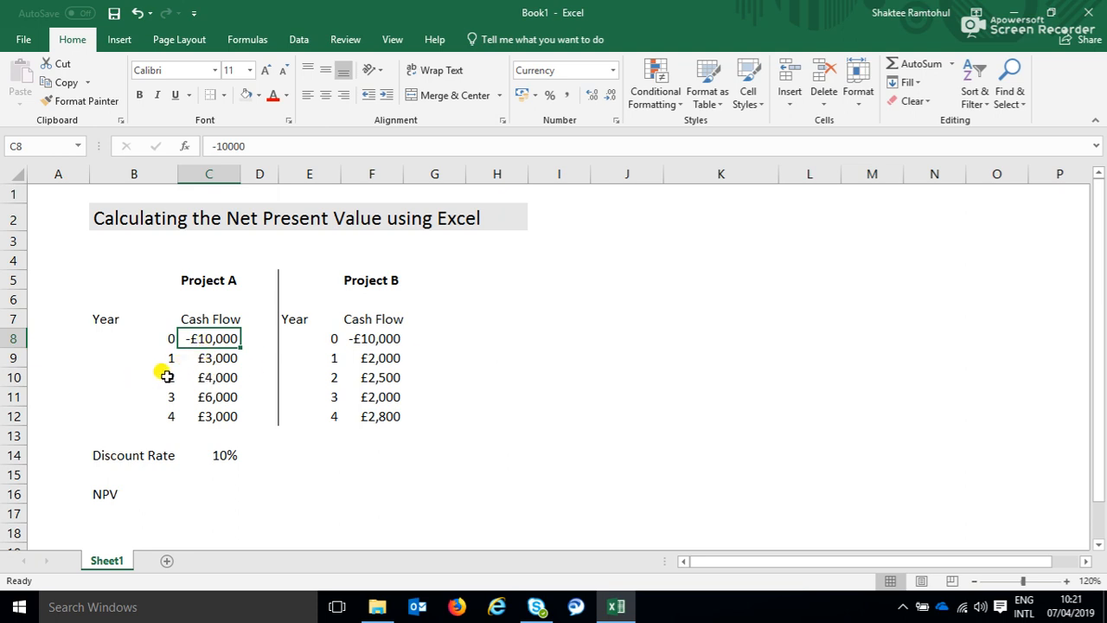
# - Examine Project A's cash flows for years 1 to 4, the discount rate and the initial outlay
pyautogui.click(217, 358)
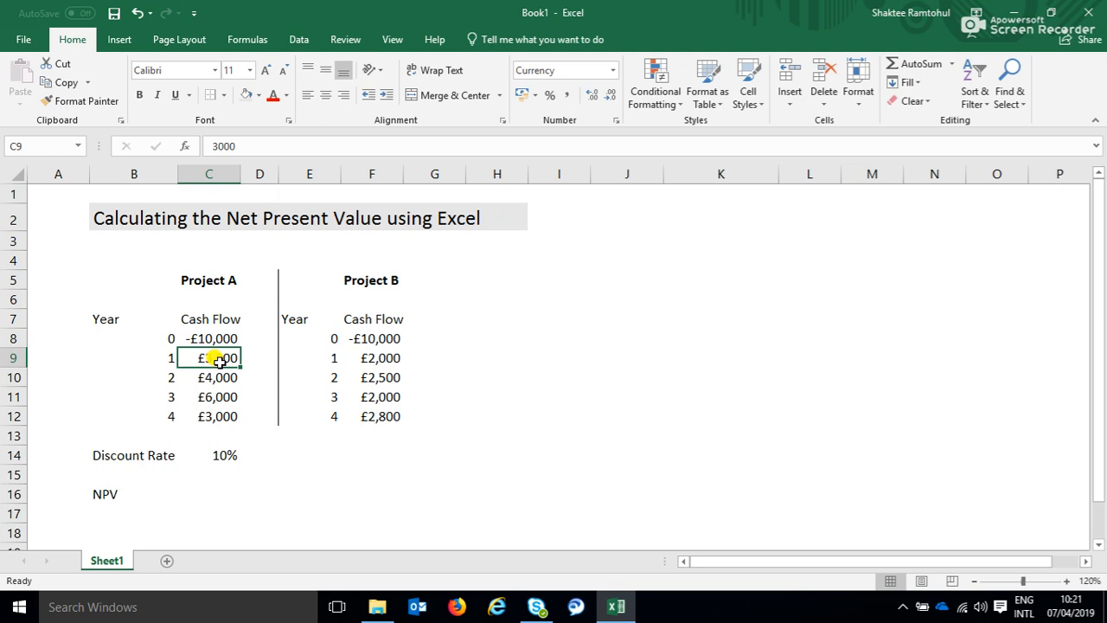
pyautogui.press('Down')
pyautogui.press('Down')
pyautogui.press('Down')
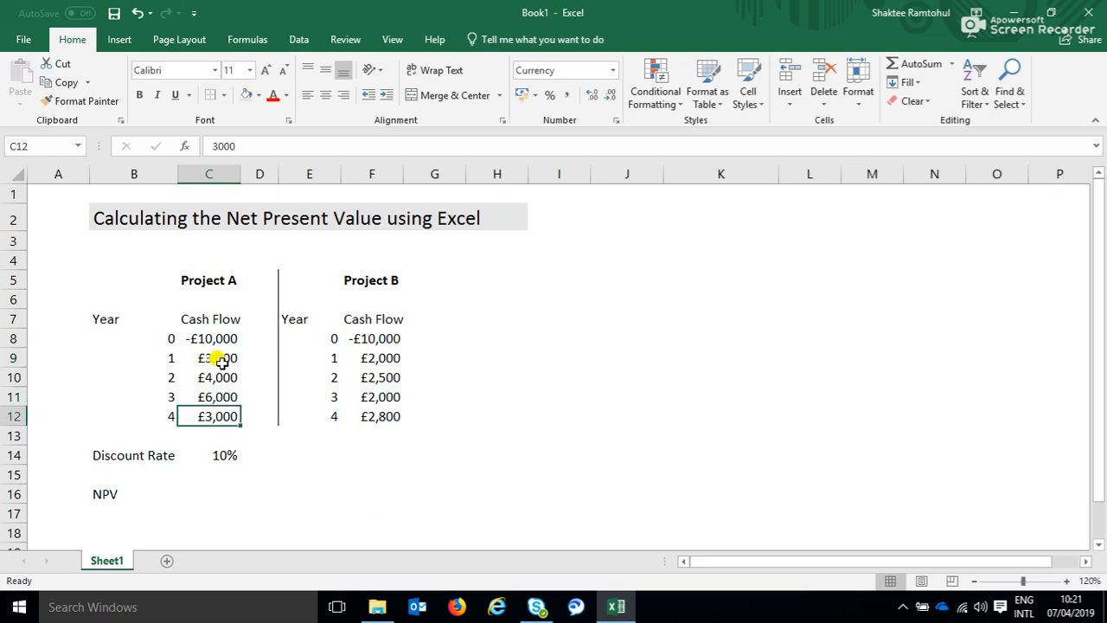
pyautogui.press('Up')
pyautogui.press('Up')
pyautogui.press('Up')
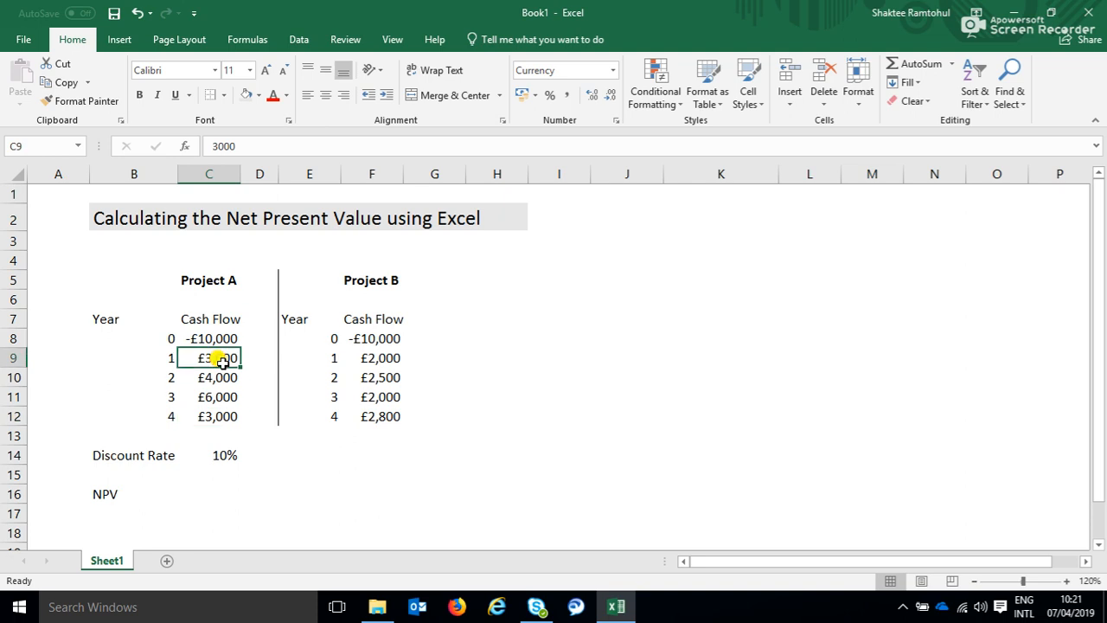
pyautogui.press('Down')
pyautogui.press('Down')
pyautogui.press('Down')
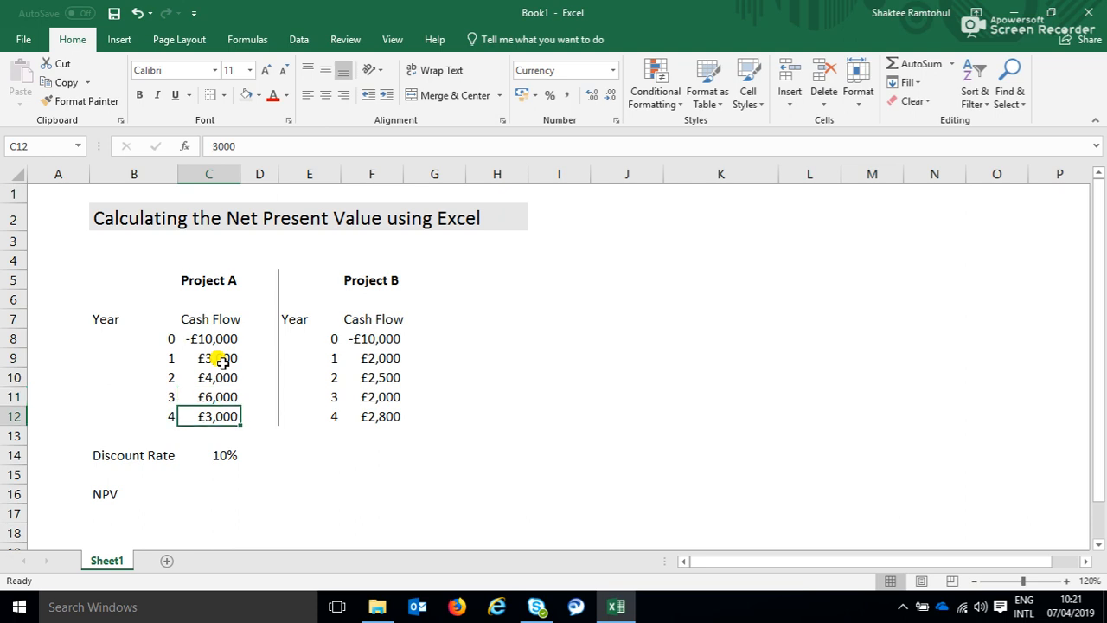
pyautogui.click(115, 452)
pyautogui.click(208, 453)
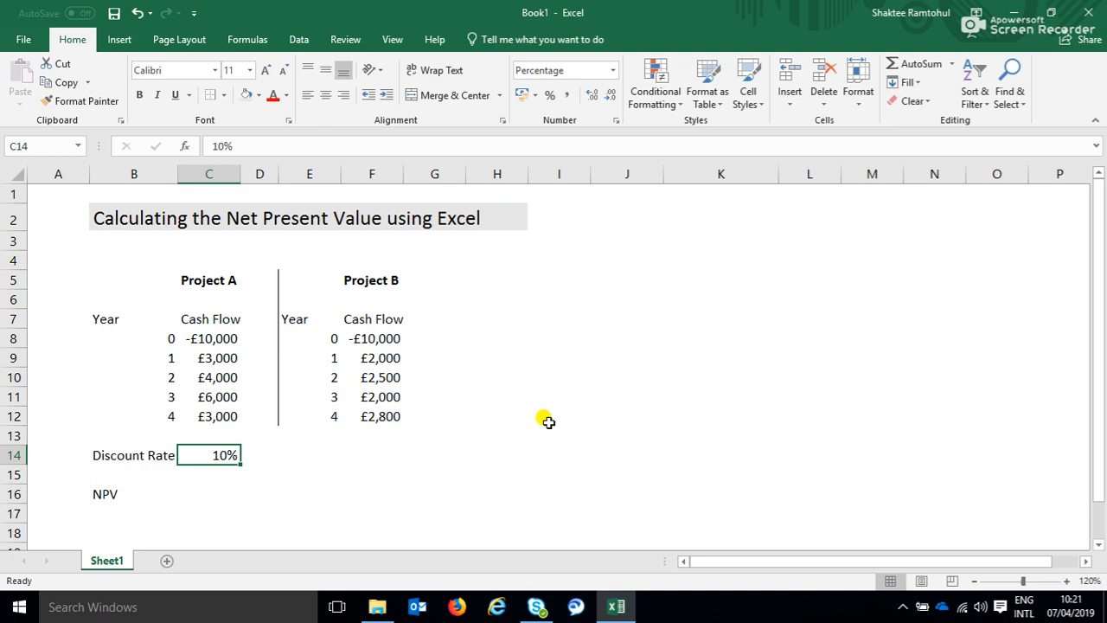
pyautogui.click(212, 340)
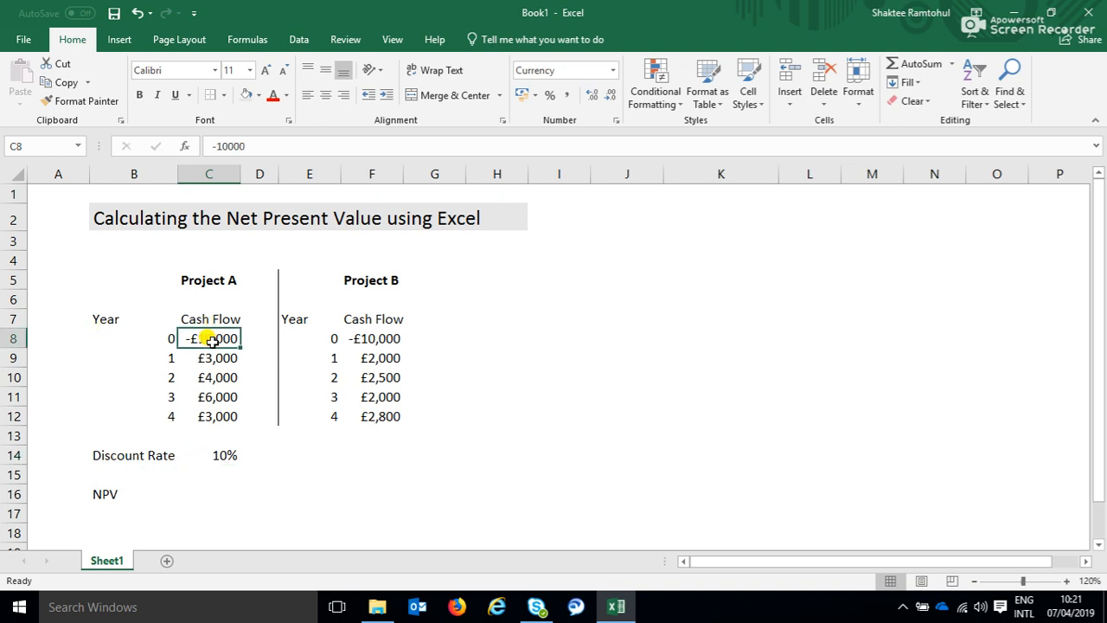
# - Begin Project A's NPV formula in C16 by adding the NPV function to the year 0 cash flow, =C8+NPV(
pyautogui.moveTo(1102, 235); pyautogui.dragTo(1102, 285)
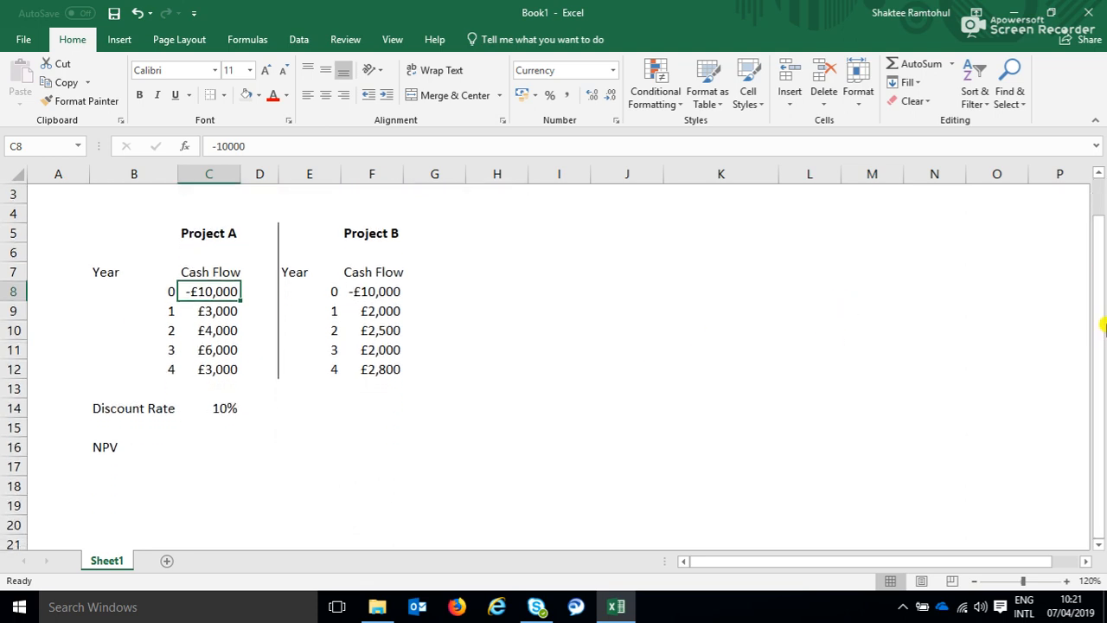
pyautogui.moveTo(1101, 315); pyautogui.dragTo(1102, 279)
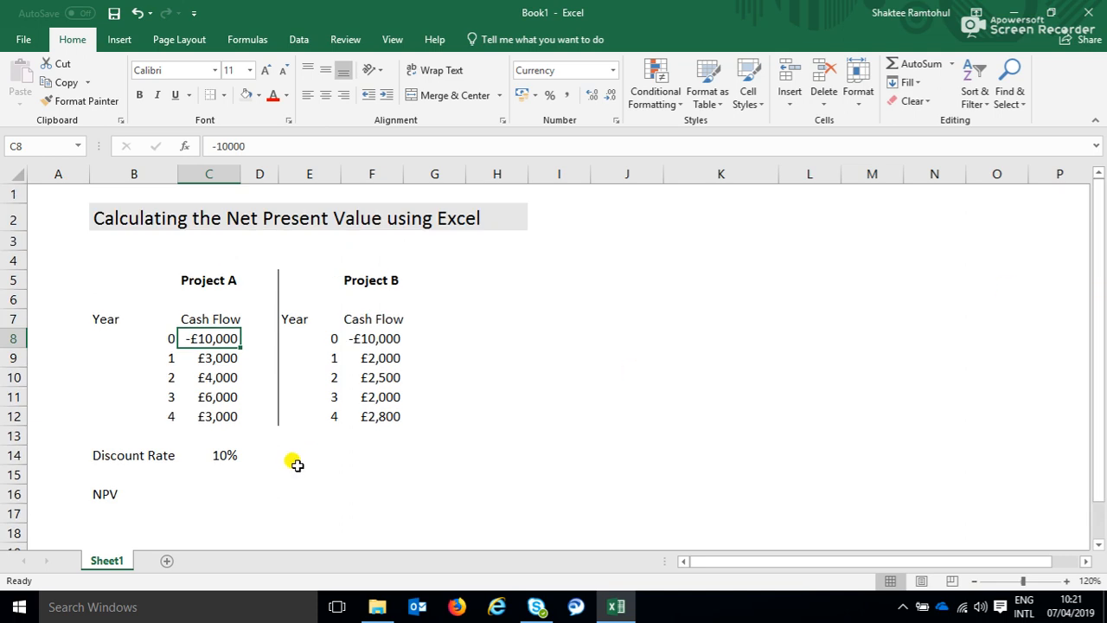
pyautogui.click(205, 494)
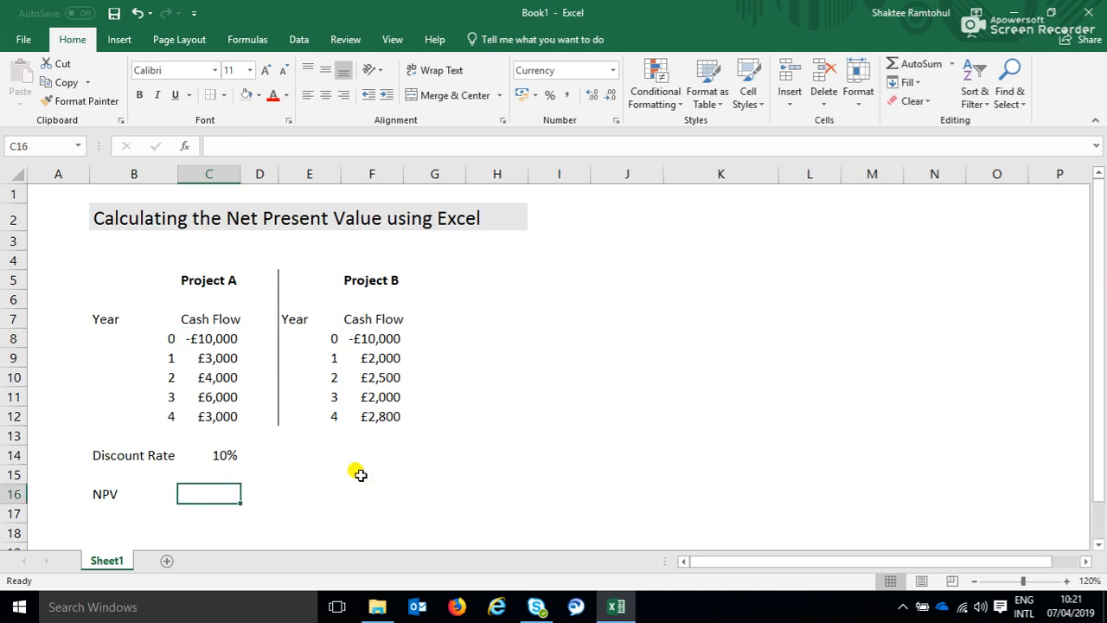
pyautogui.write('=')
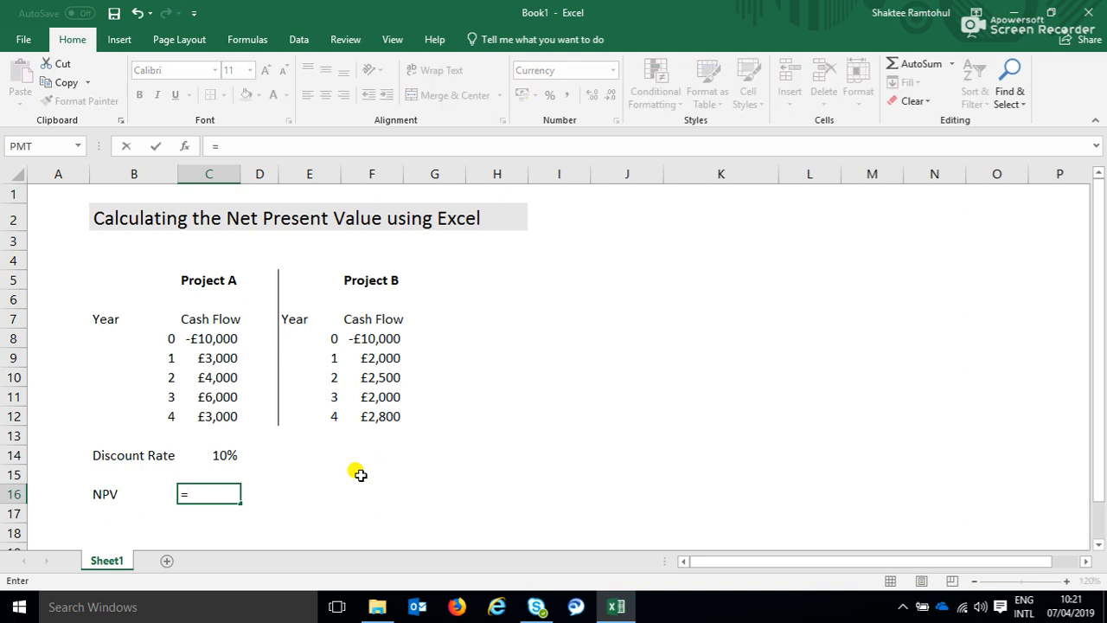
pyautogui.click(212, 338)
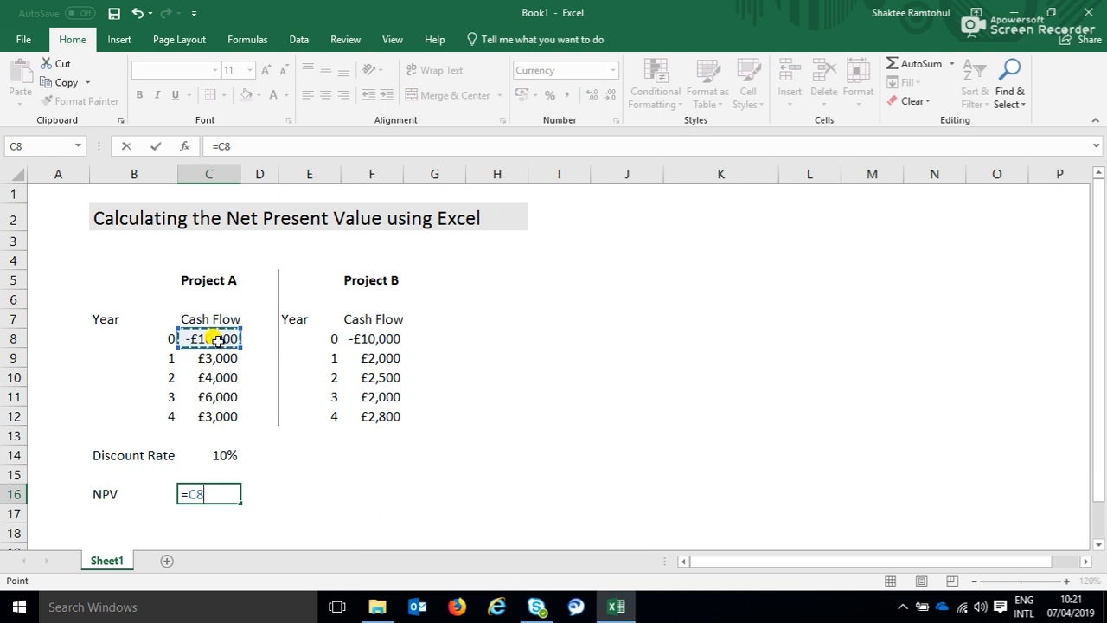
pyautogui.write('+M')
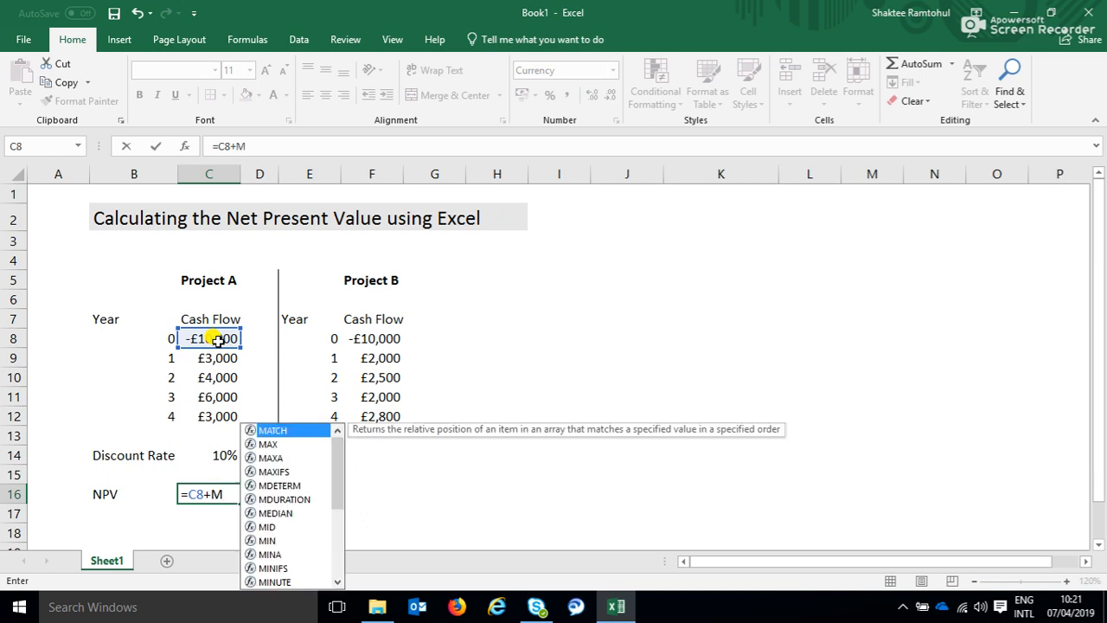
pyautogui.press('BackSpace')
pyautogui.write('NP')
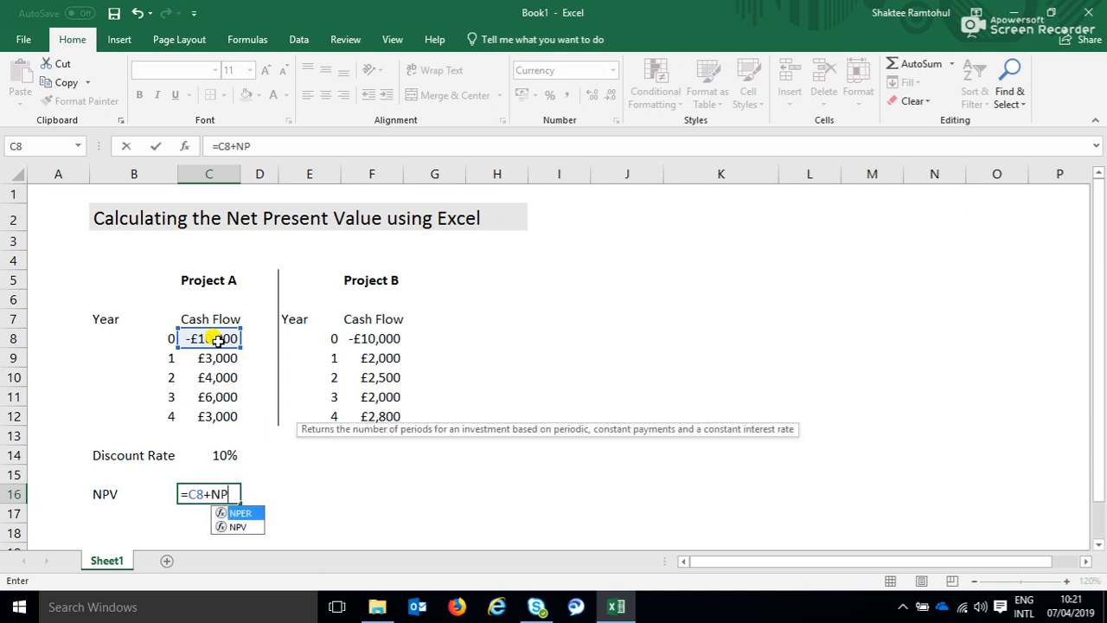
pyautogui.write('V(')
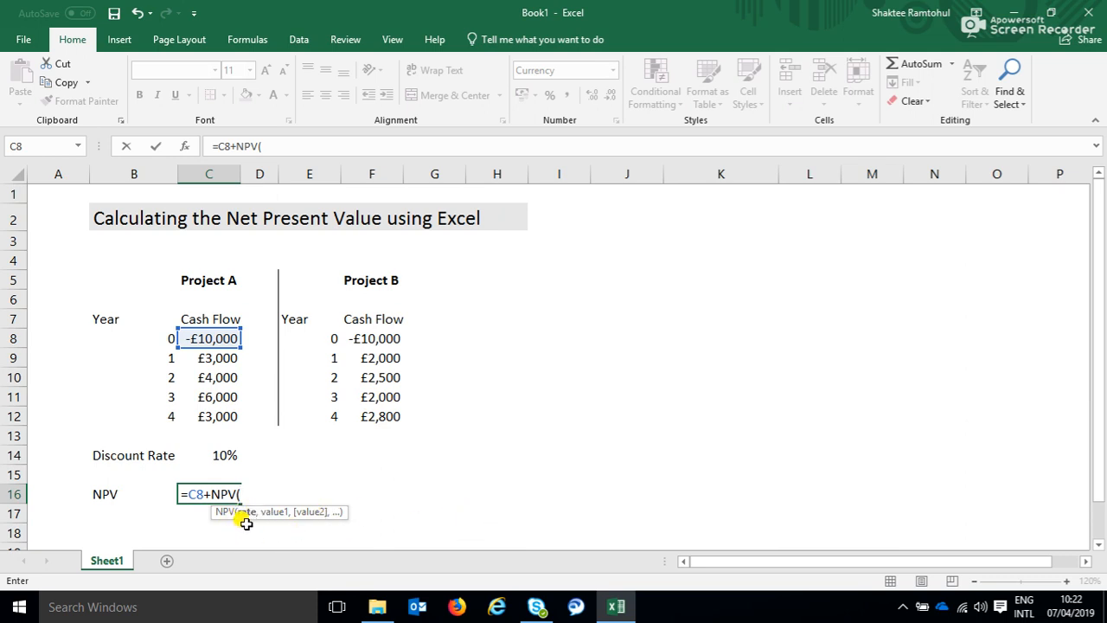
# - Complete Project A's NPV formula in C16 with discount rate C14 and the year 1 to 4 cash flows C9:C12
pyautogui.click(222, 456)
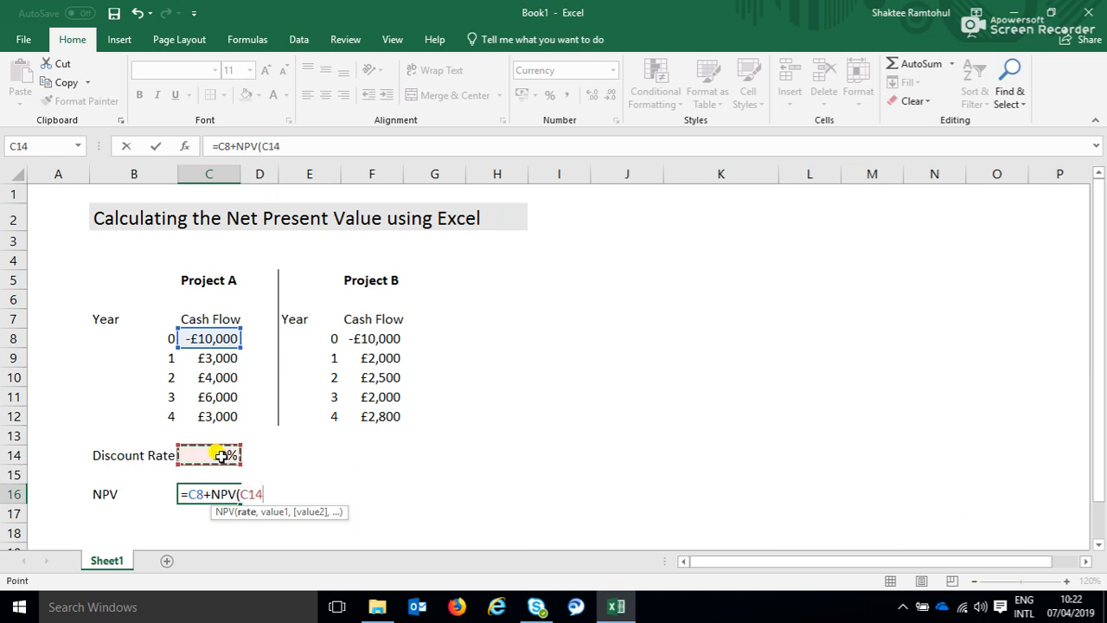
pyautogui.write(',')
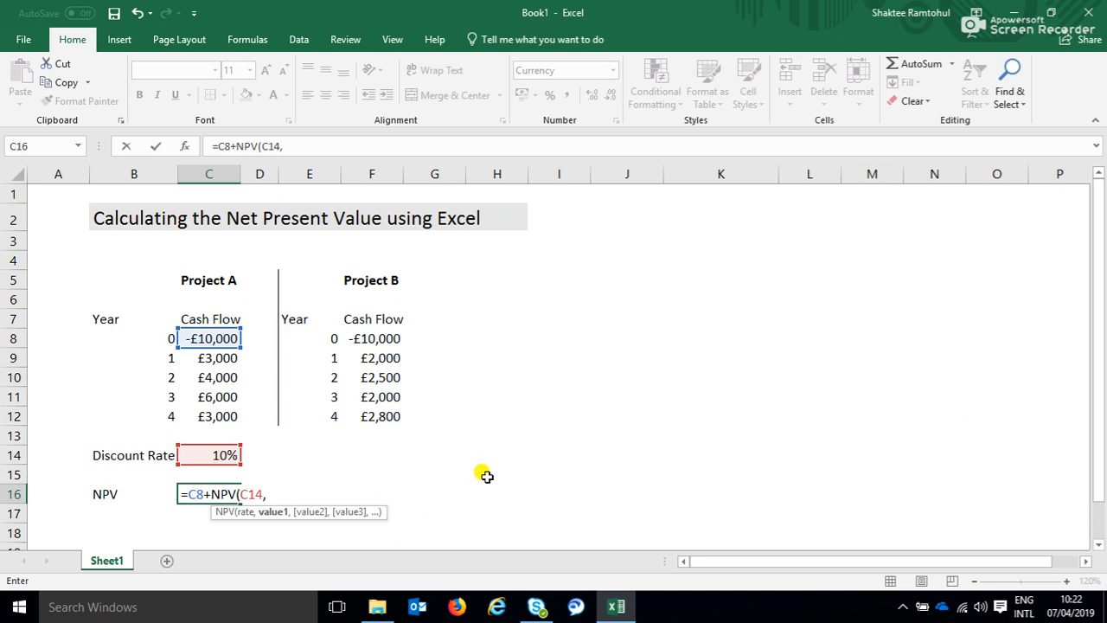
pyautogui.click(219, 359)
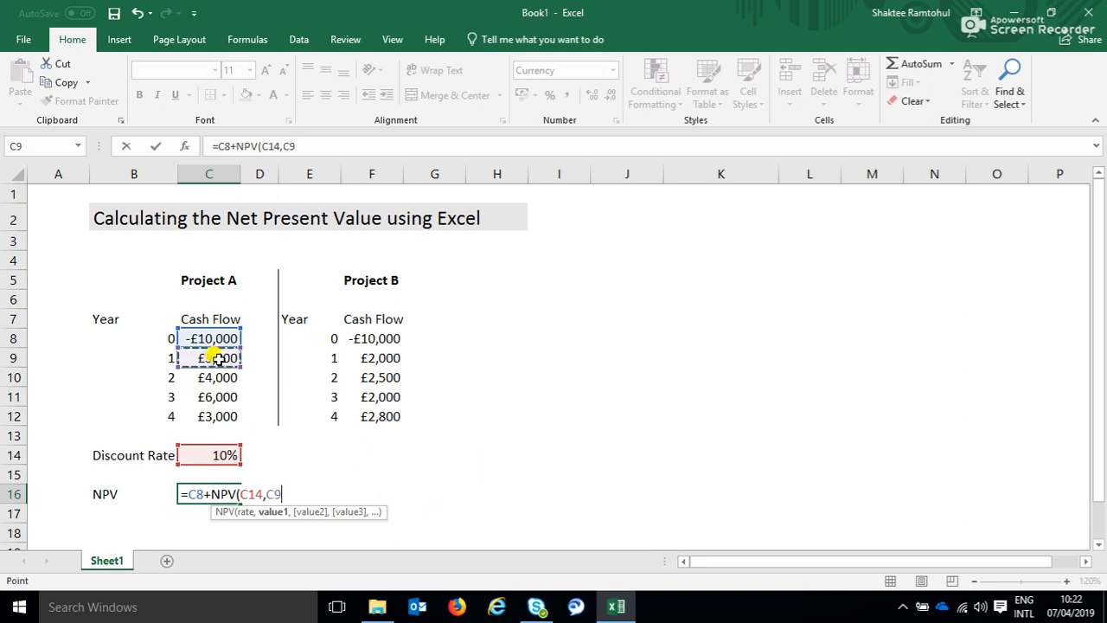
pyautogui.hotkey('shift', 'Down')
pyautogui.hotkey('shift', 'Down')
pyautogui.hotkey('shift', 'Down')
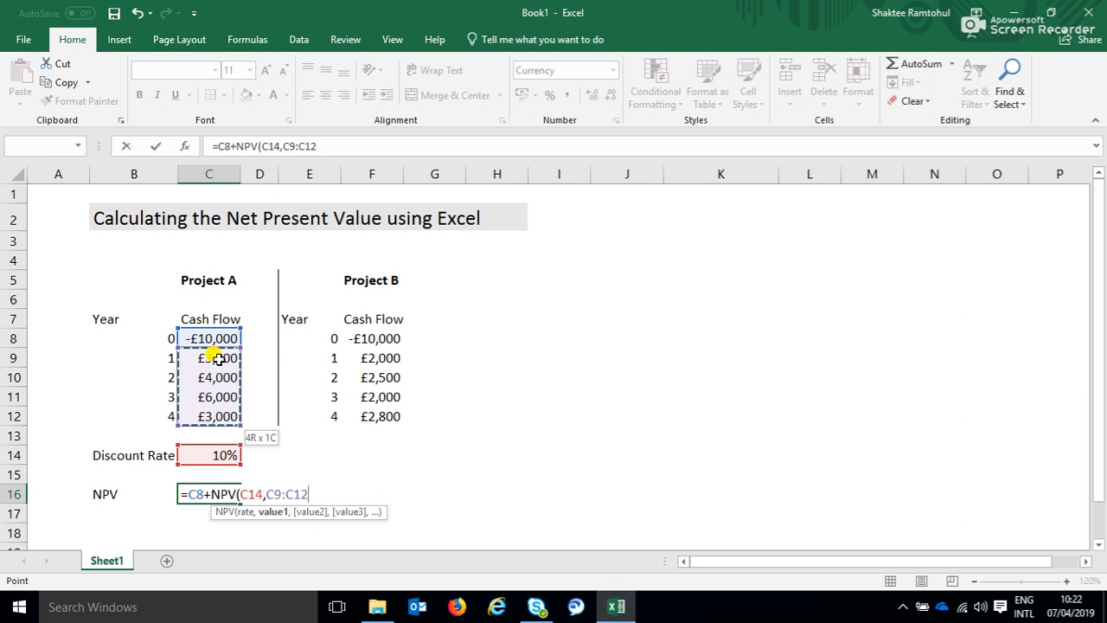
pyautogui.write(')')
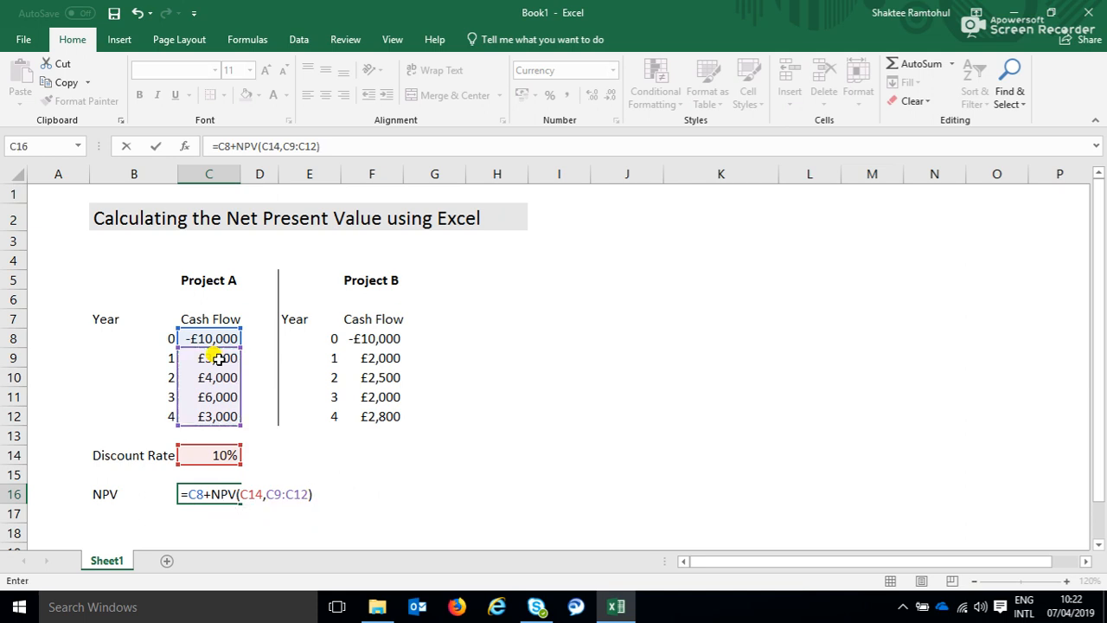
pyautogui.press('Return')
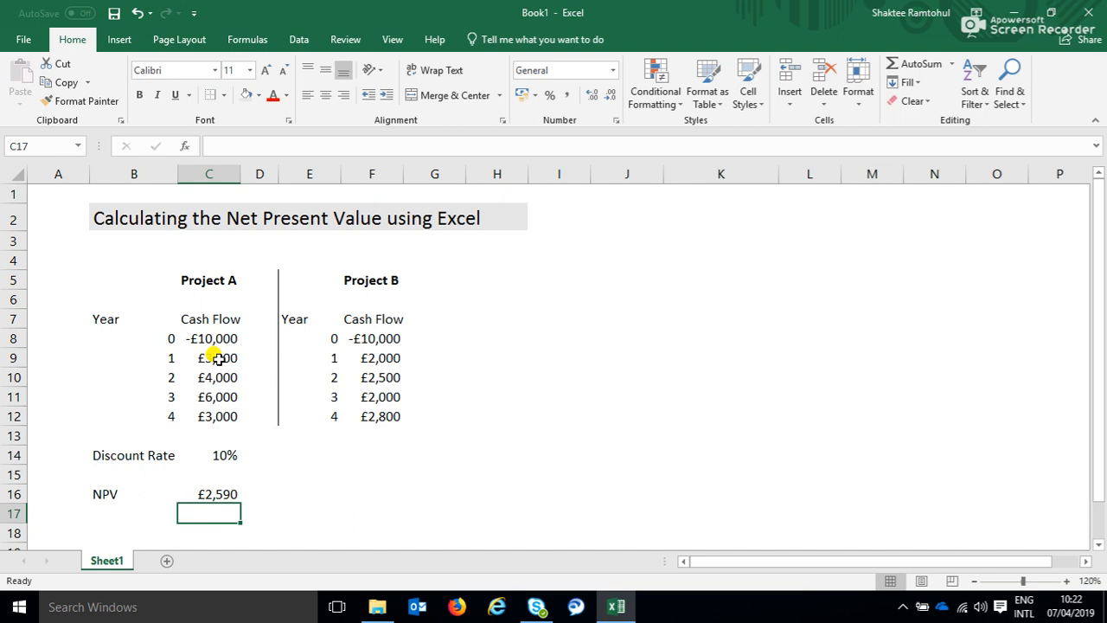
pyautogui.click(208, 492)
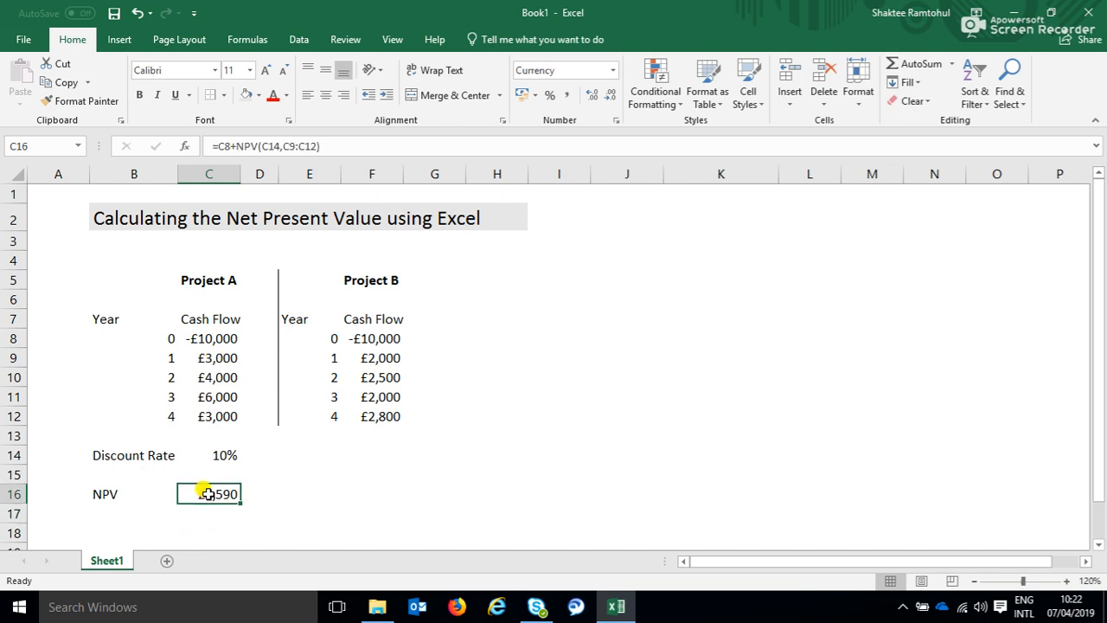
# - Label cell E16 as NPV for Project B
pyautogui.click(336, 490)
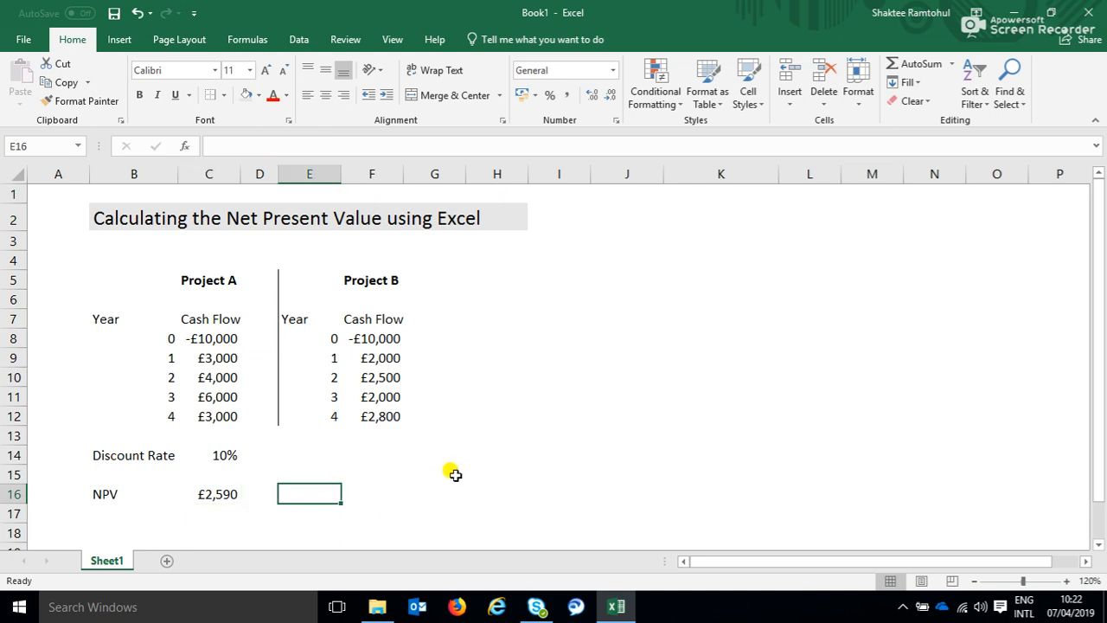
pyautogui.press('F2')
pyautogui.write('NPV')
pyautogui.press('Tab')
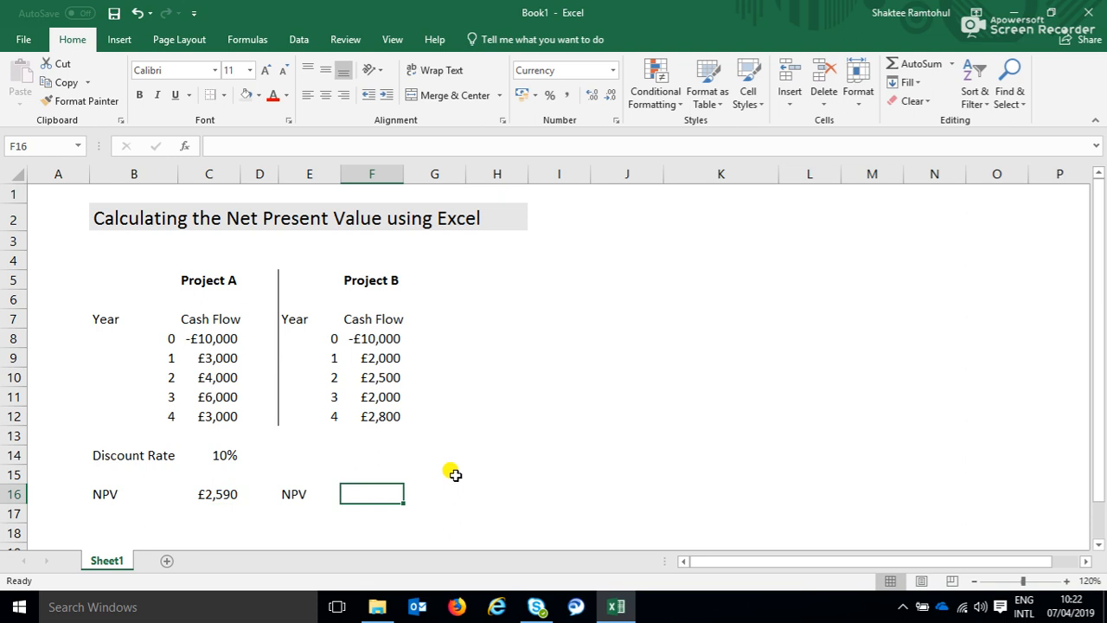
# - Calculate Project B's net present value in F16 with the formula =F8+NPV(C14,F9:F12)
pyautogui.write('=')
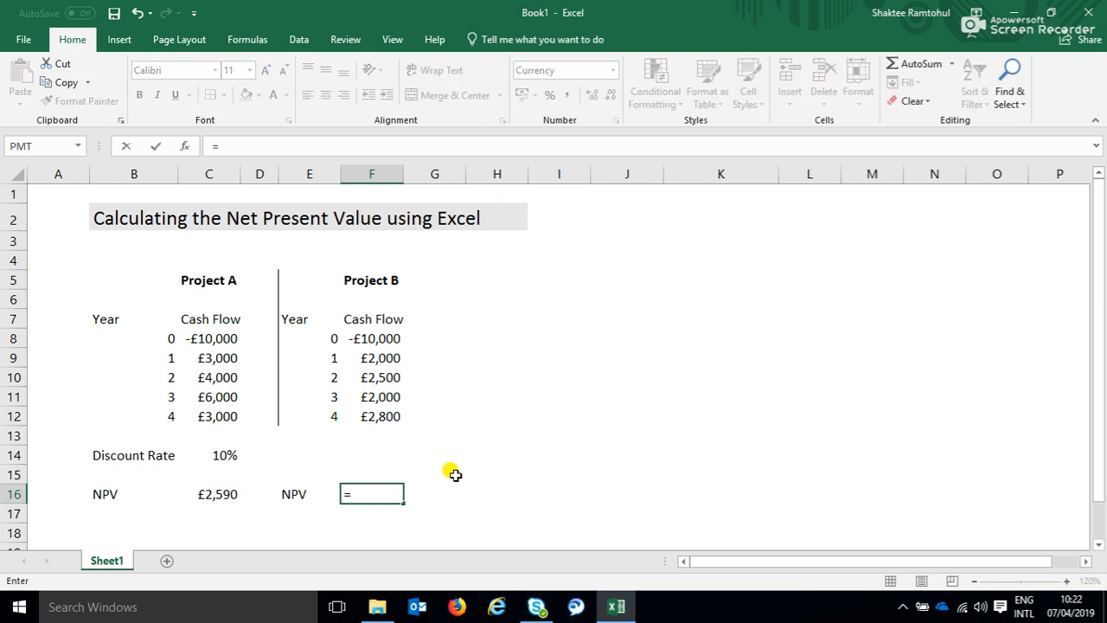
pyautogui.click(370, 339)
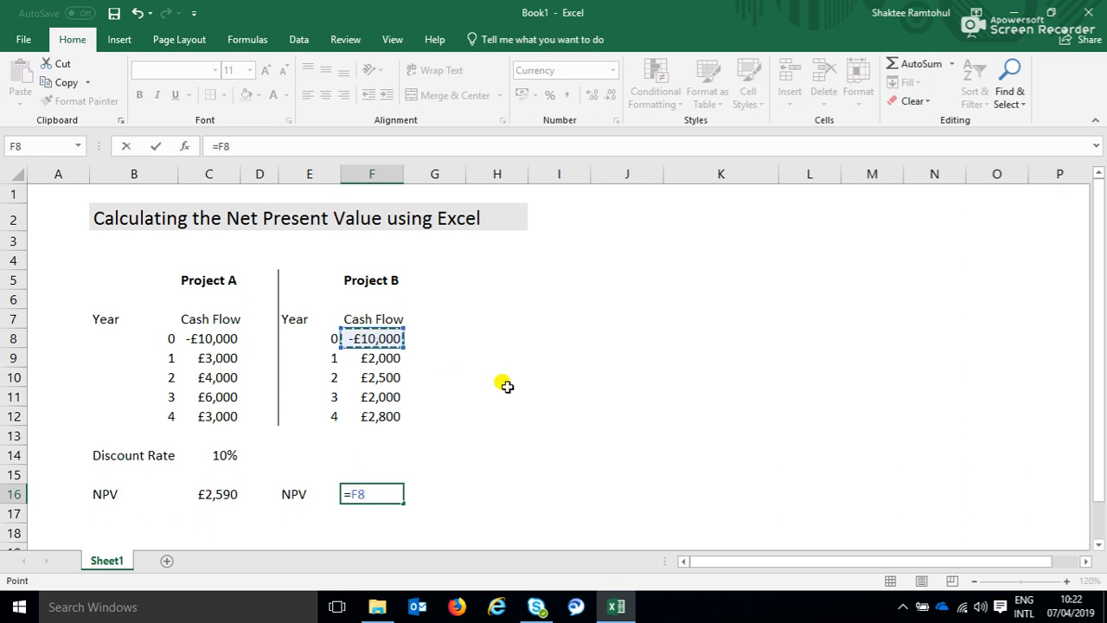
pyautogui.write('+NPV')
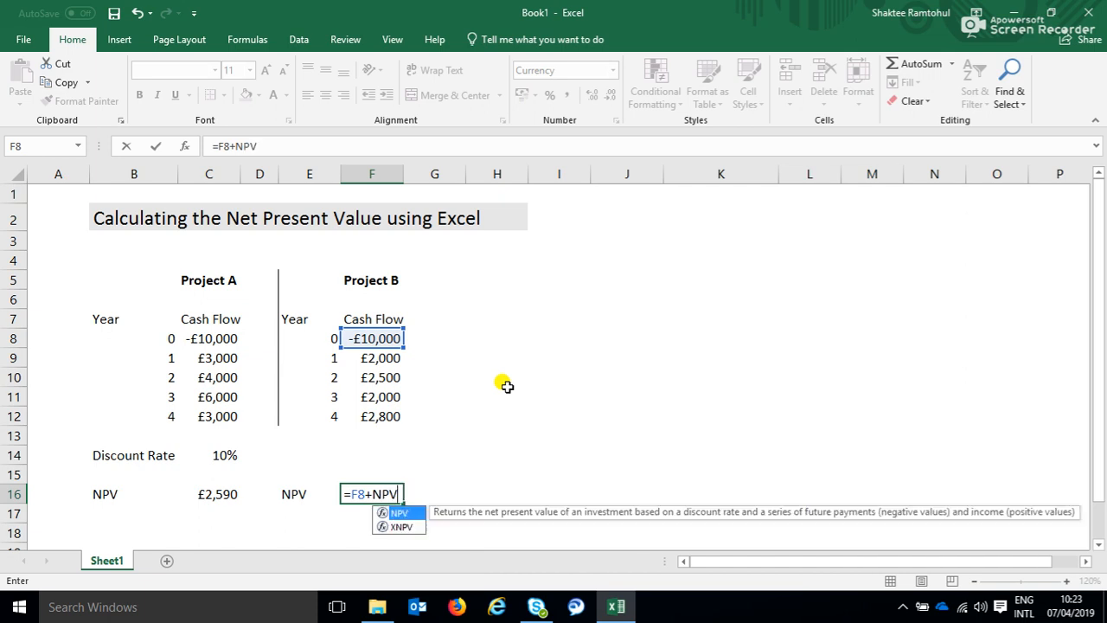
pyautogui.write('(')
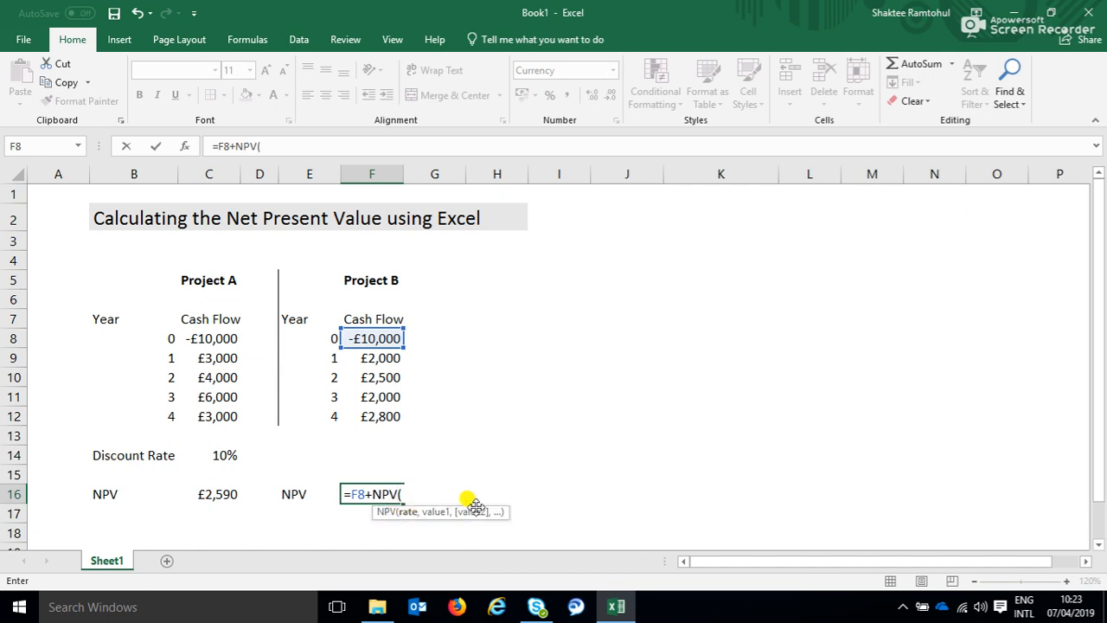
pyautogui.click(223, 453)
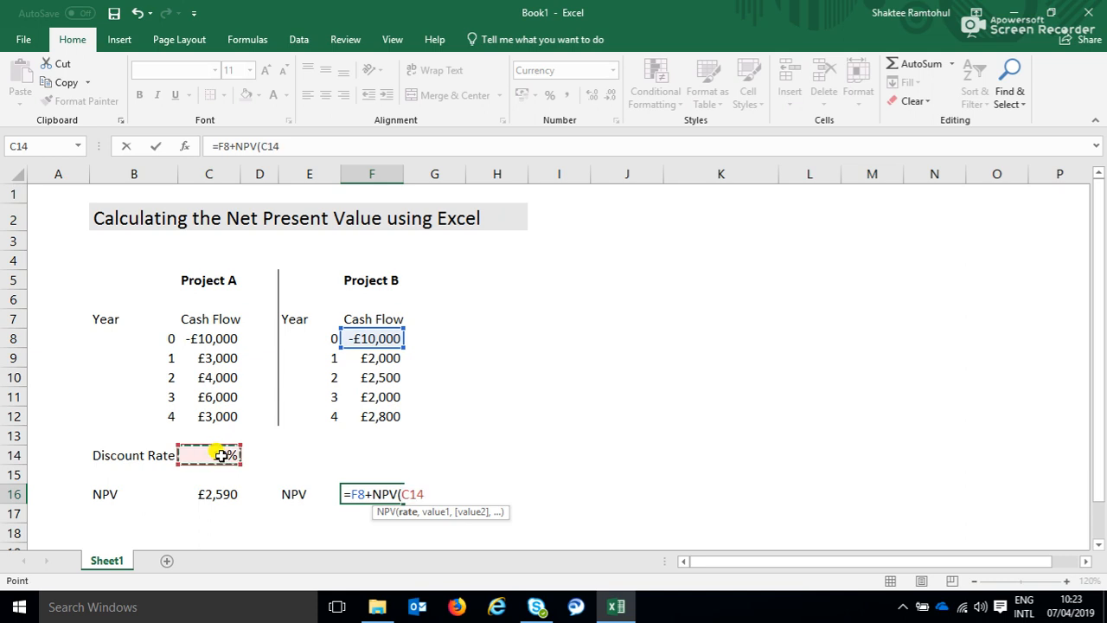
pyautogui.write(',')
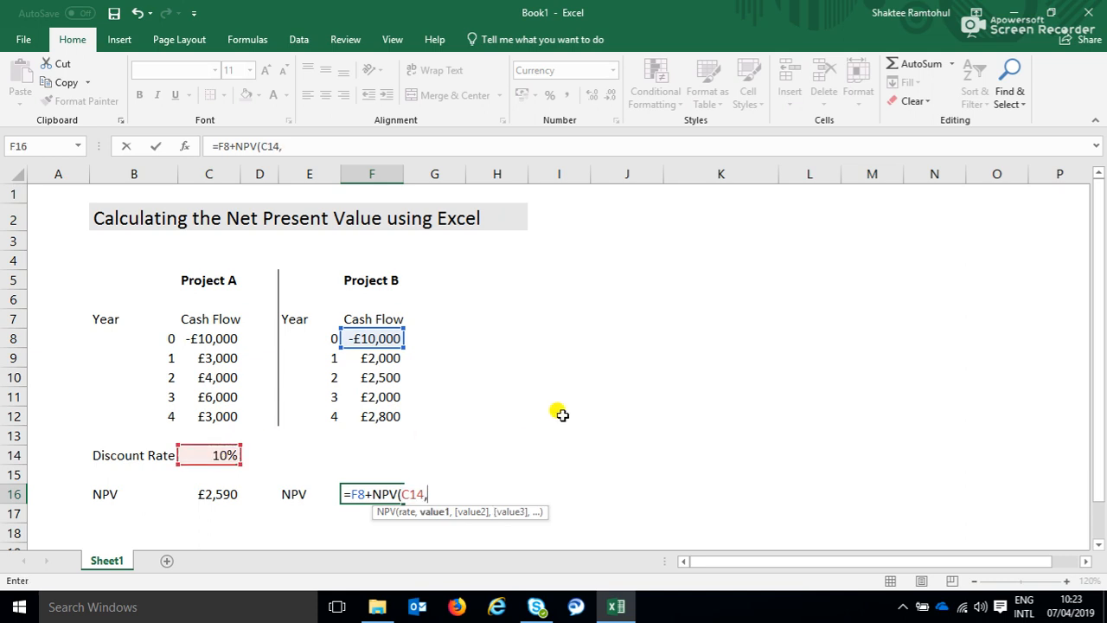
pyautogui.moveTo(376, 358); pyautogui.dragTo(376, 377)
pyautogui.hotkey('shift', 'Down')
pyautogui.hotkey('shift', 'Down')
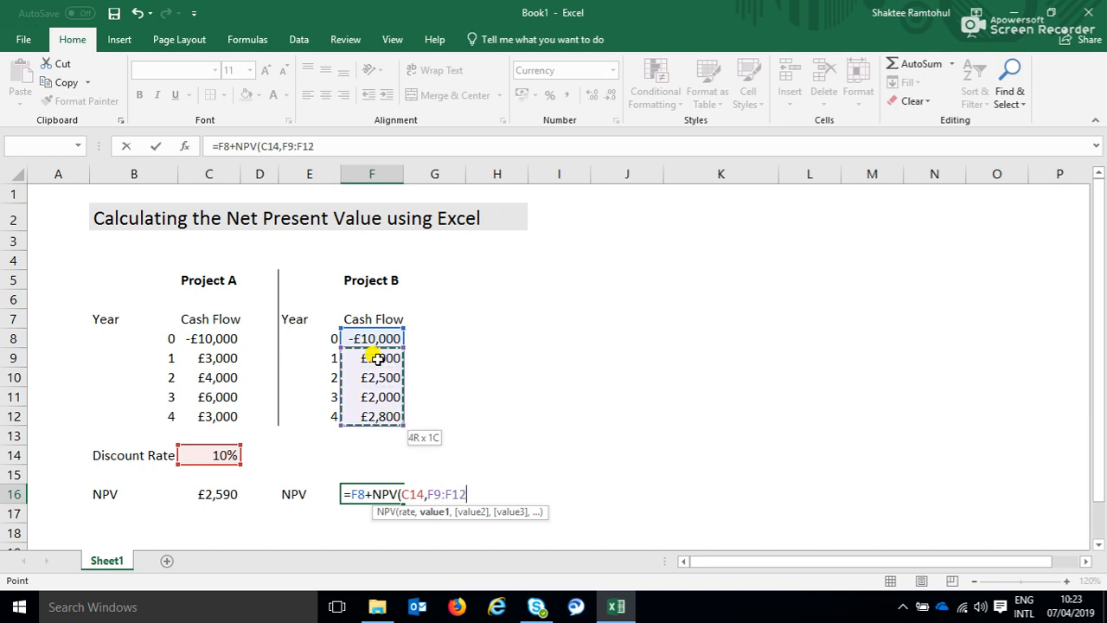
pyautogui.write(')')
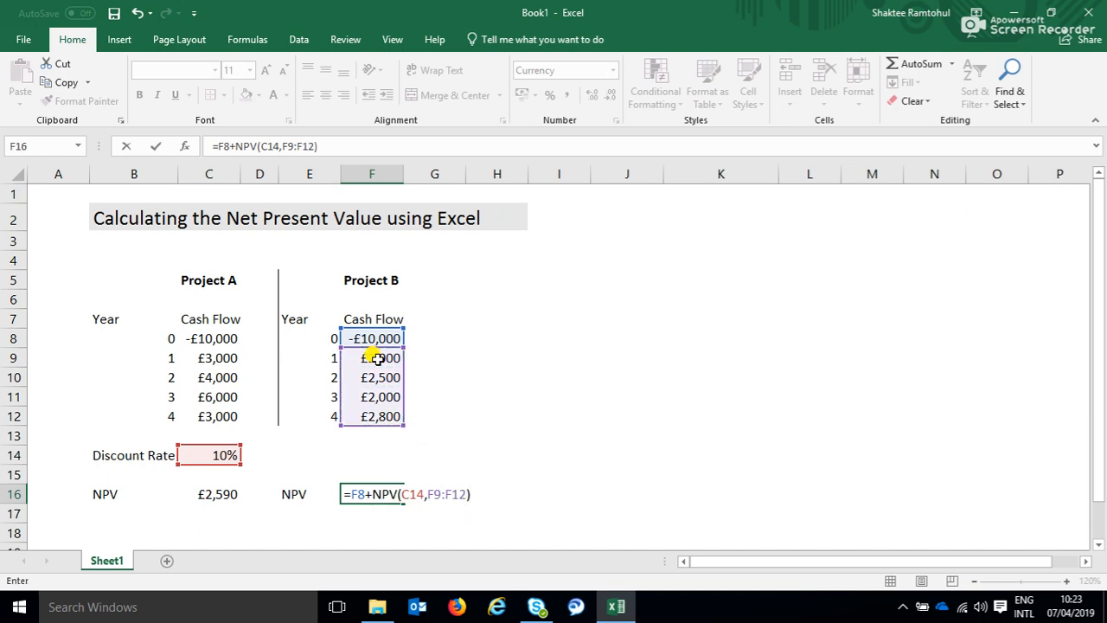
pyautogui.press('Return')
pyautogui.press('Left')
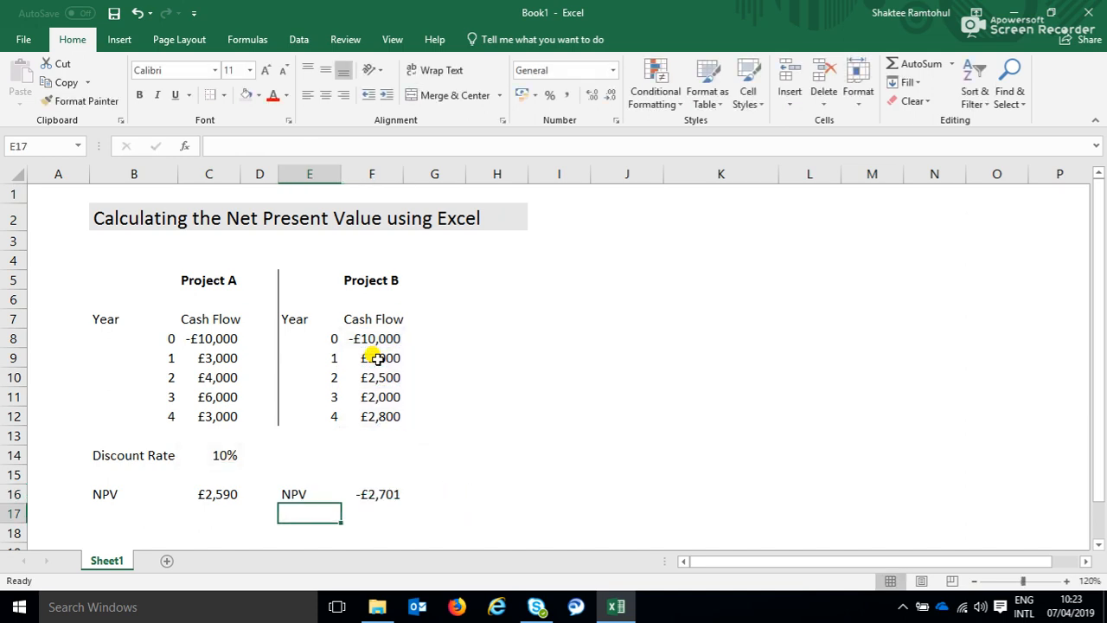
# - Compare the net present values of Project A in C16 and Project B in F16
pyautogui.click(381, 492)
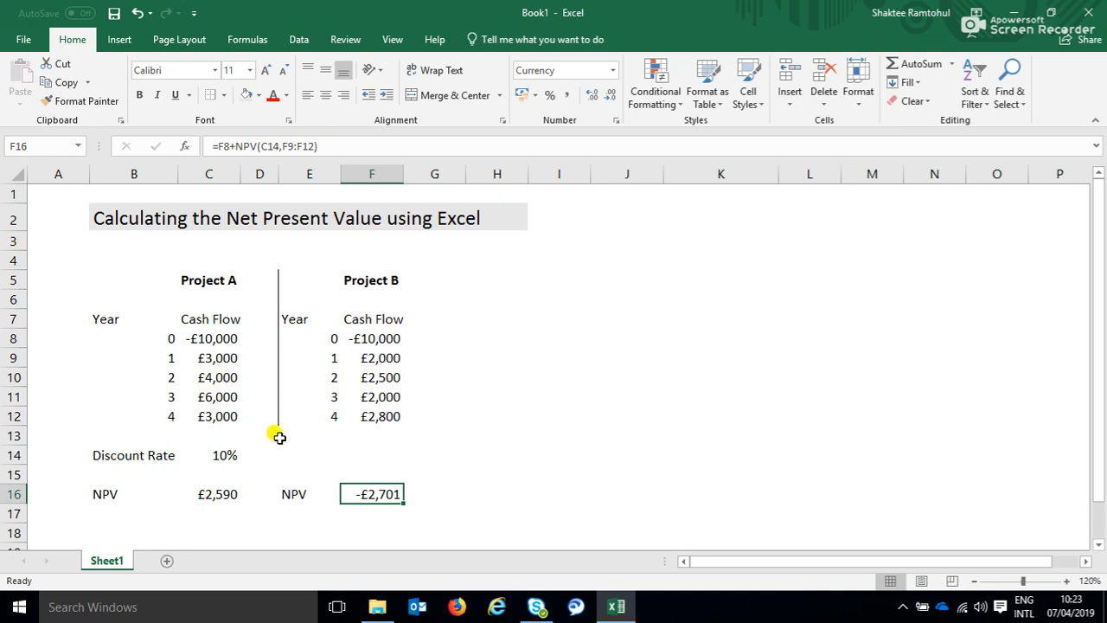
pyautogui.click(211, 491)
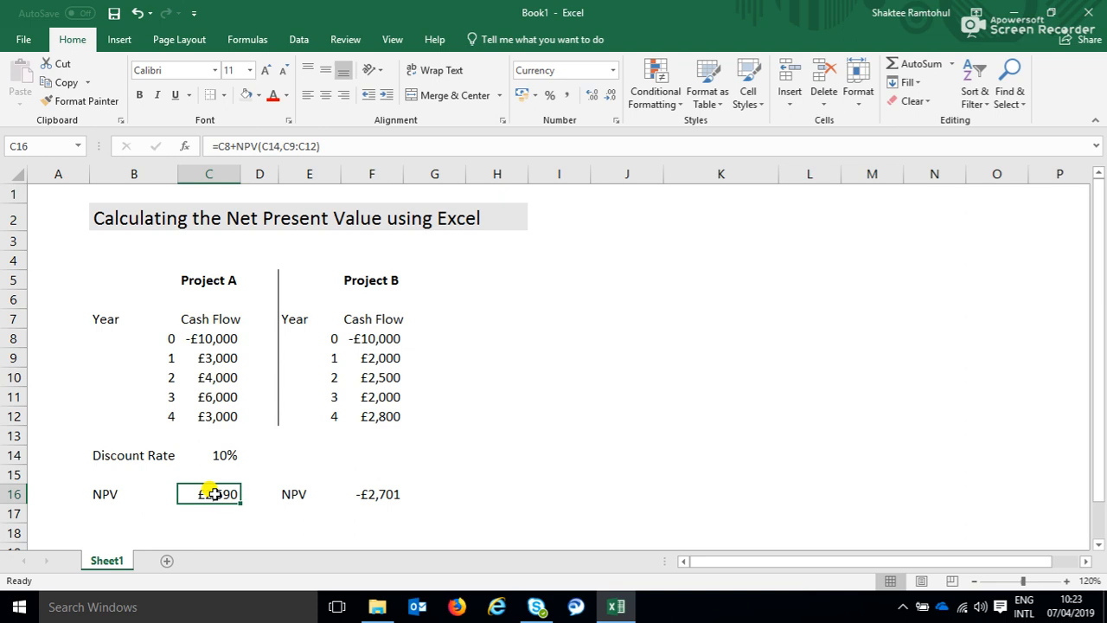
pyautogui.click(206, 282)
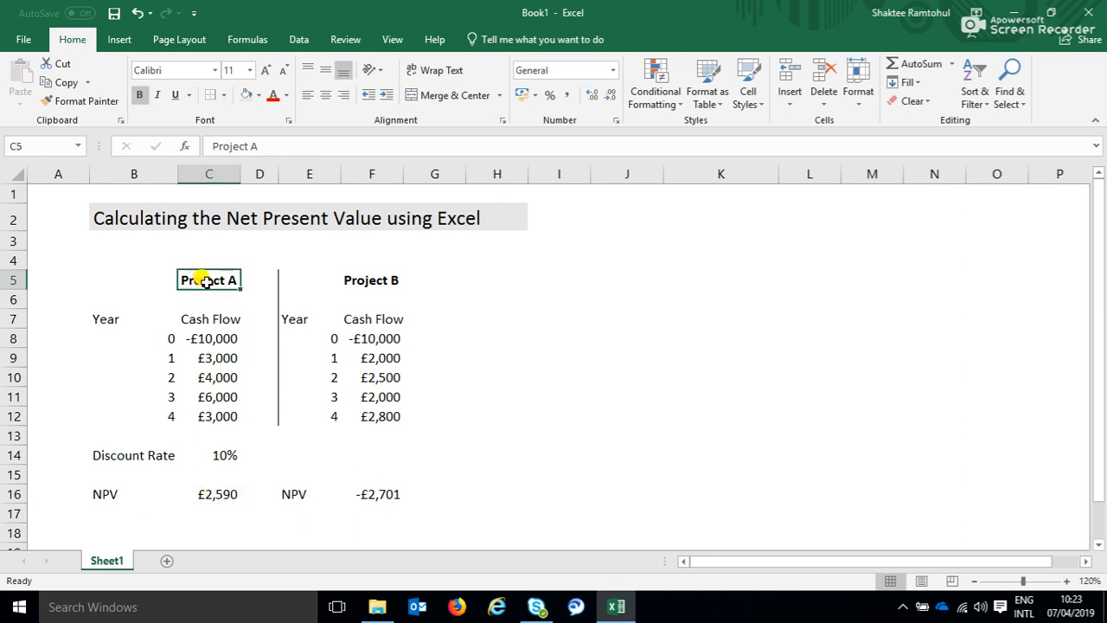
pyautogui.click(207, 495)
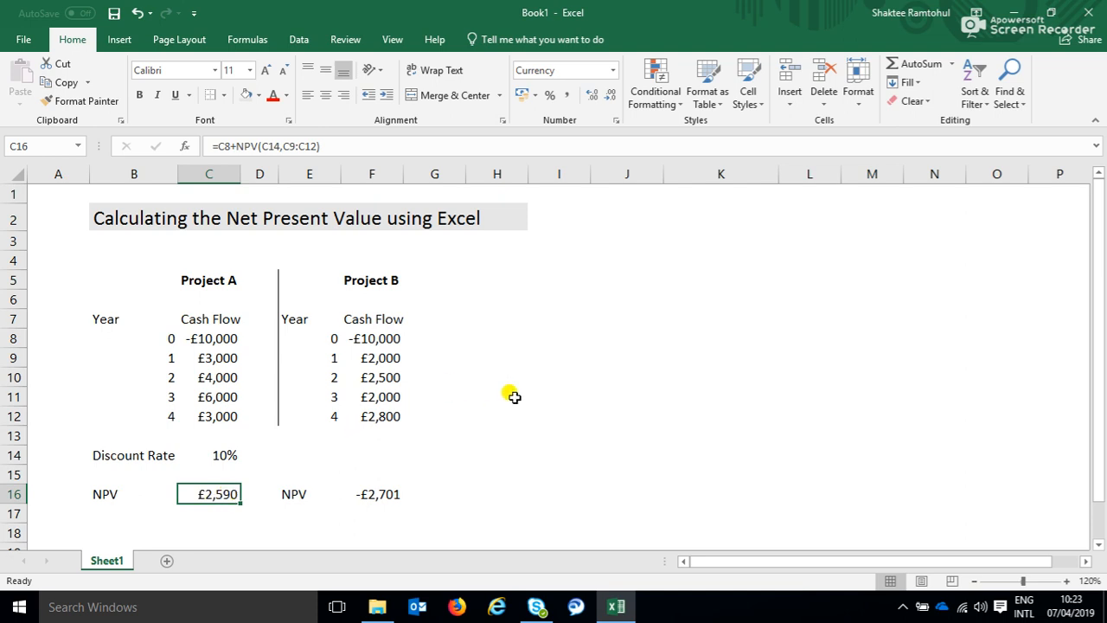
pyautogui.click(384, 494)
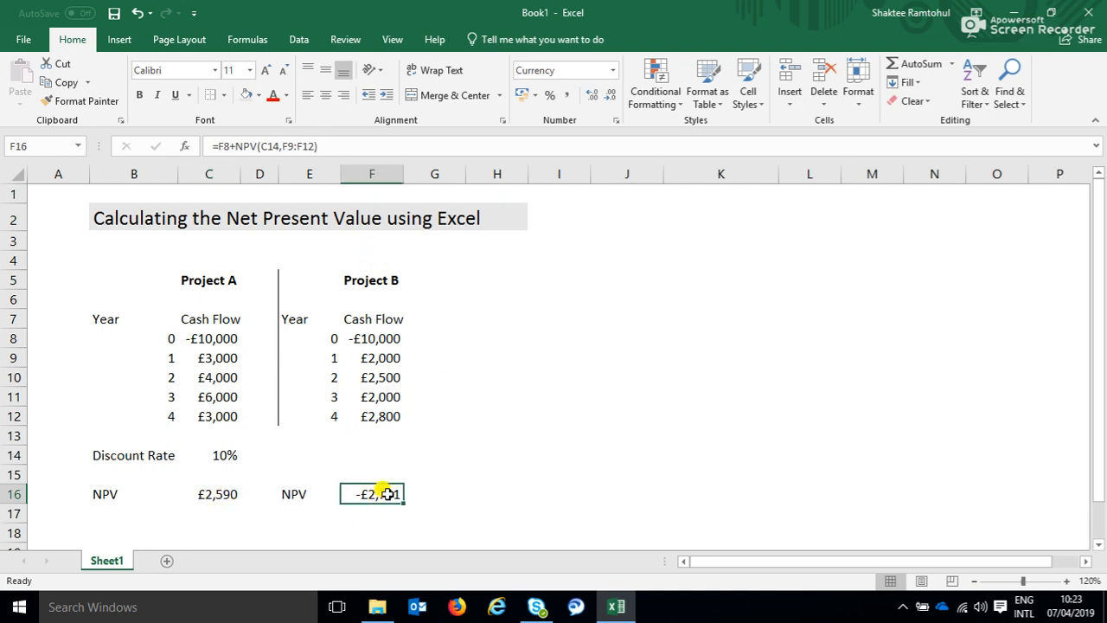